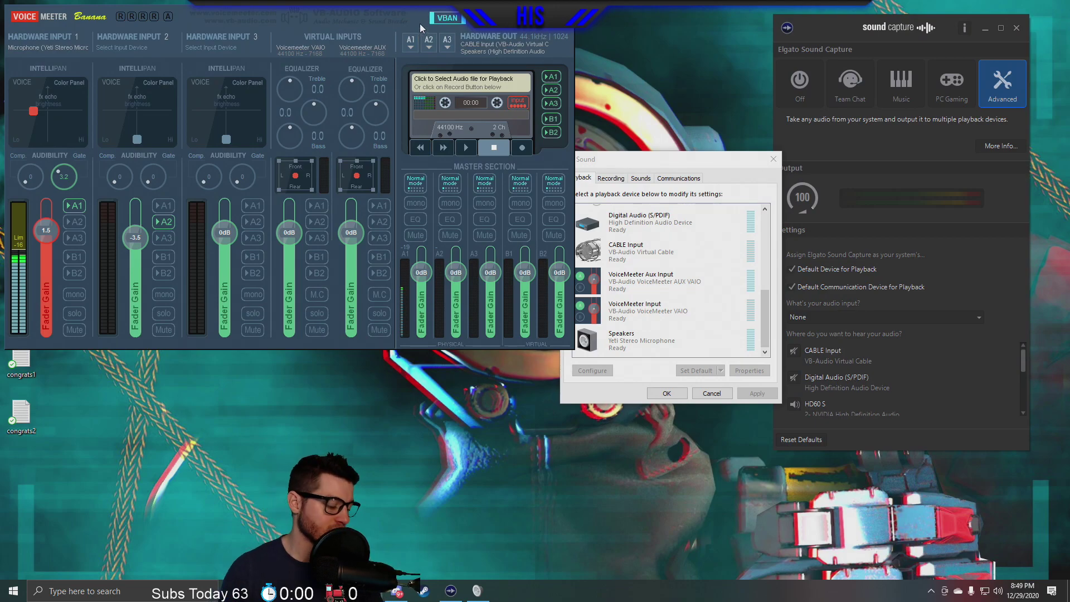
# - Select WDM: Microphone (Yeti Stereo Microphone) as the device for Hardware Input 1
pyautogui.moveTo(425, 14)
pyautogui.mouseDown()
pyautogui.moveTo(445, 18)
pyautogui.moveTo(426, 12)
pyautogui.mouseUp()
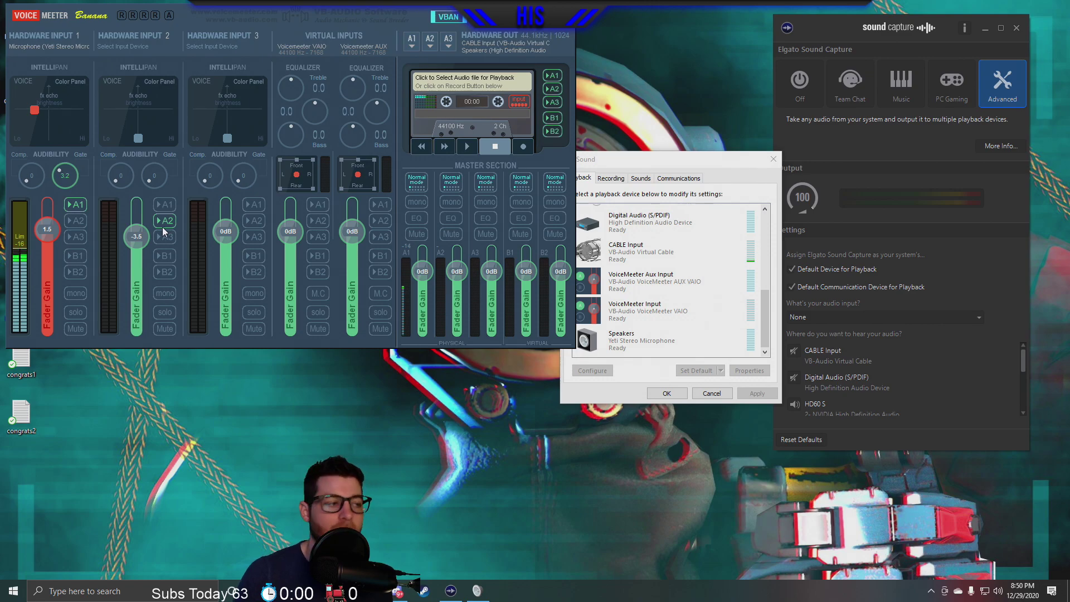
pyautogui.click(53, 47)
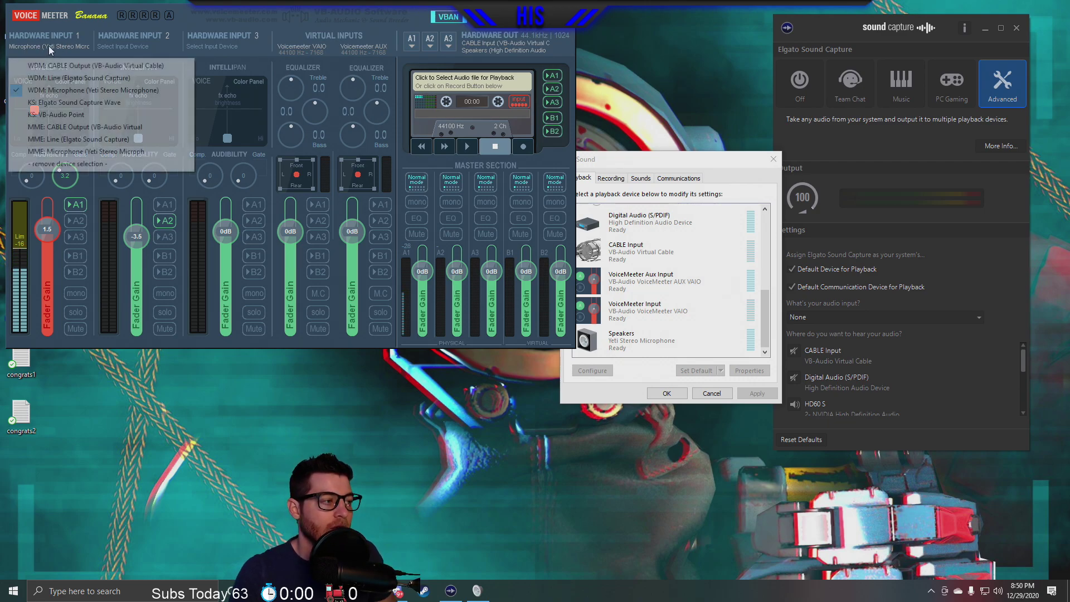
pyautogui.click(66, 91)
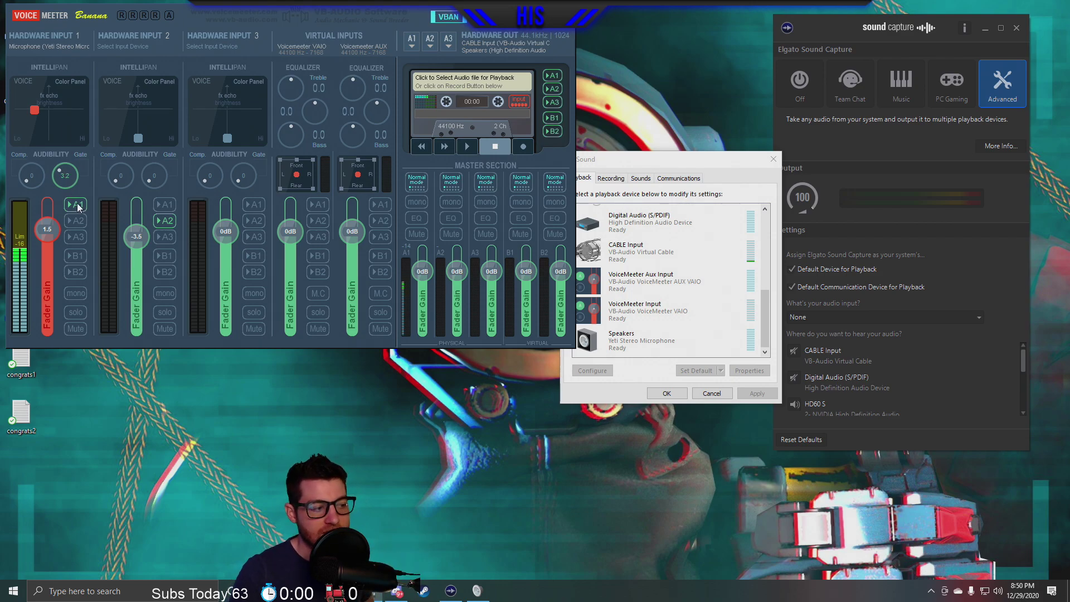
# - Check which device is assigned to hardware output A1 in its device list
pyautogui.click(414, 43)
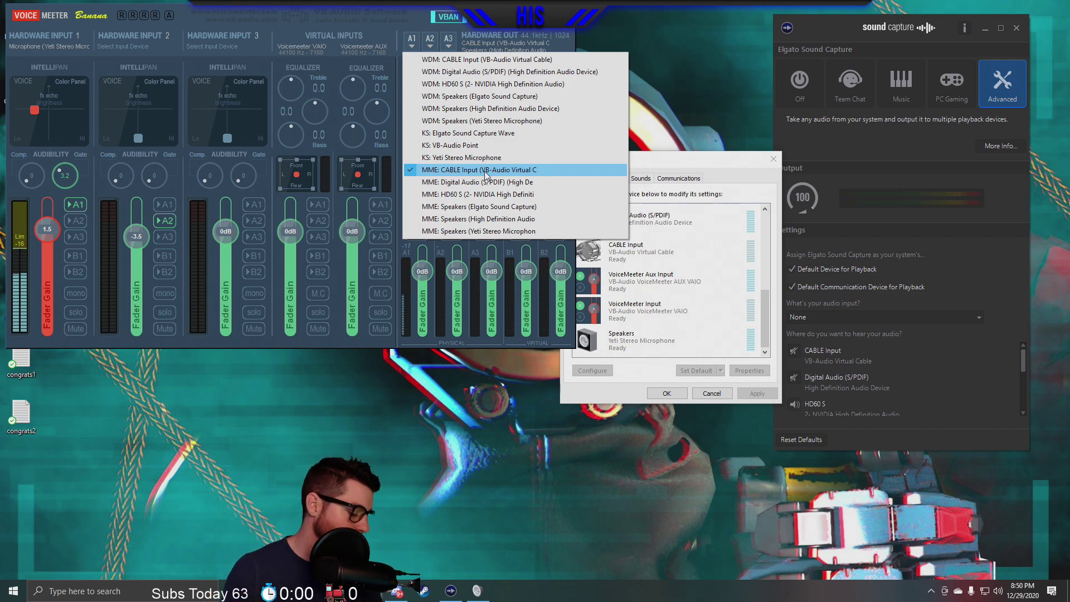
pyautogui.click(73, 34)
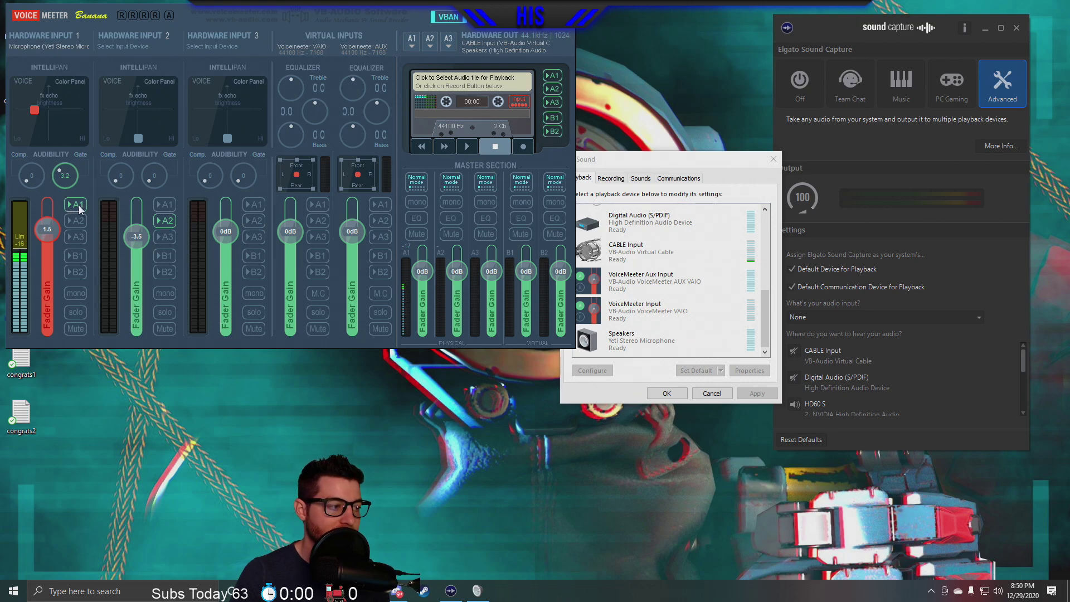
pyautogui.click(412, 45)
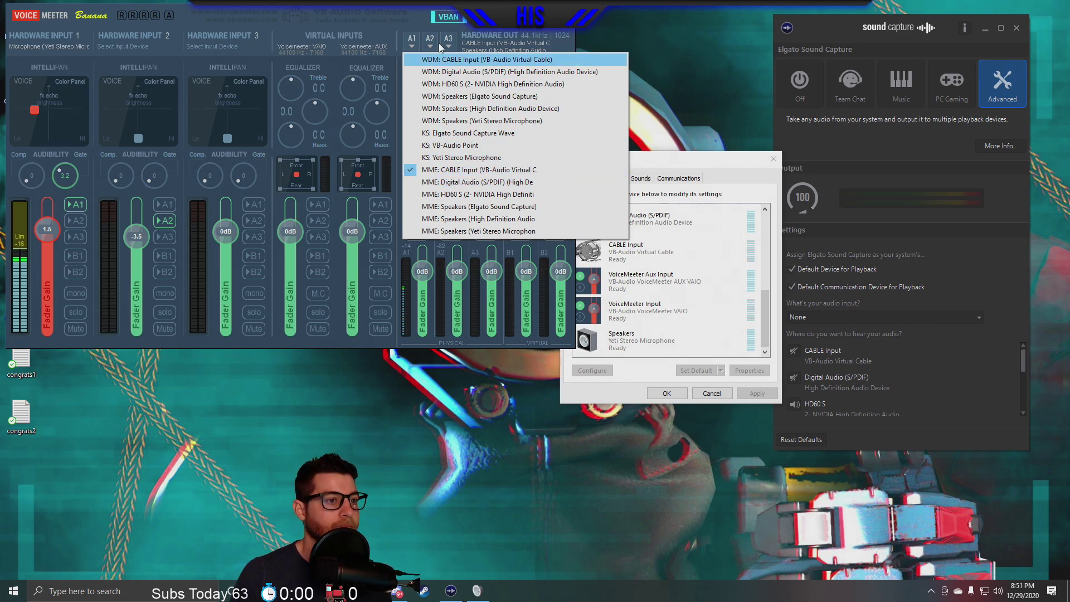
pyautogui.click(416, 11)
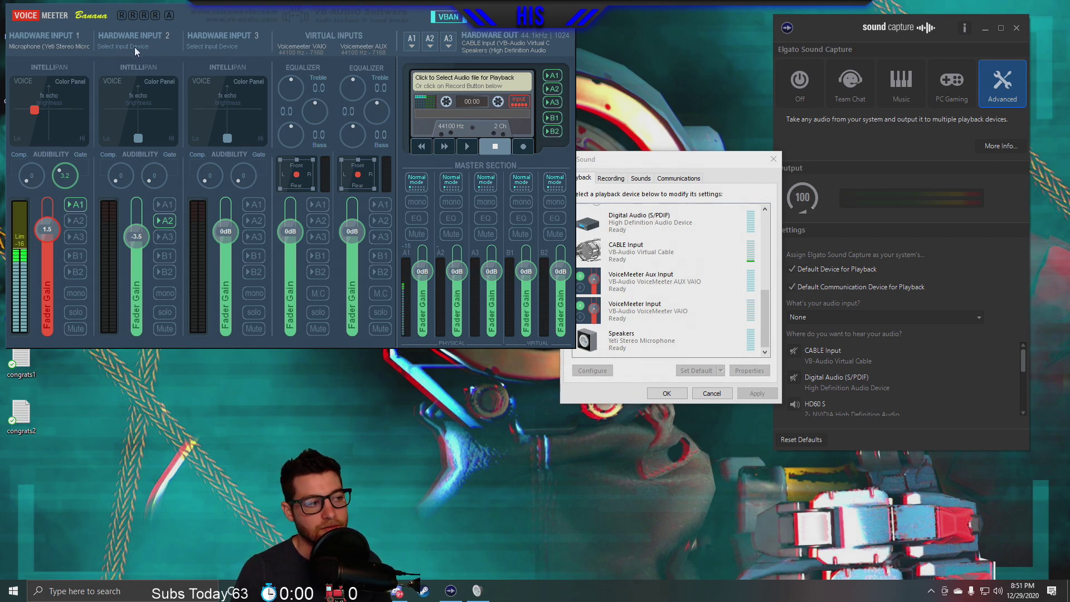
# - Check Hardware Input 2's routing to A2 and the device assigned to hardware output A2
pyautogui.click(166, 222)
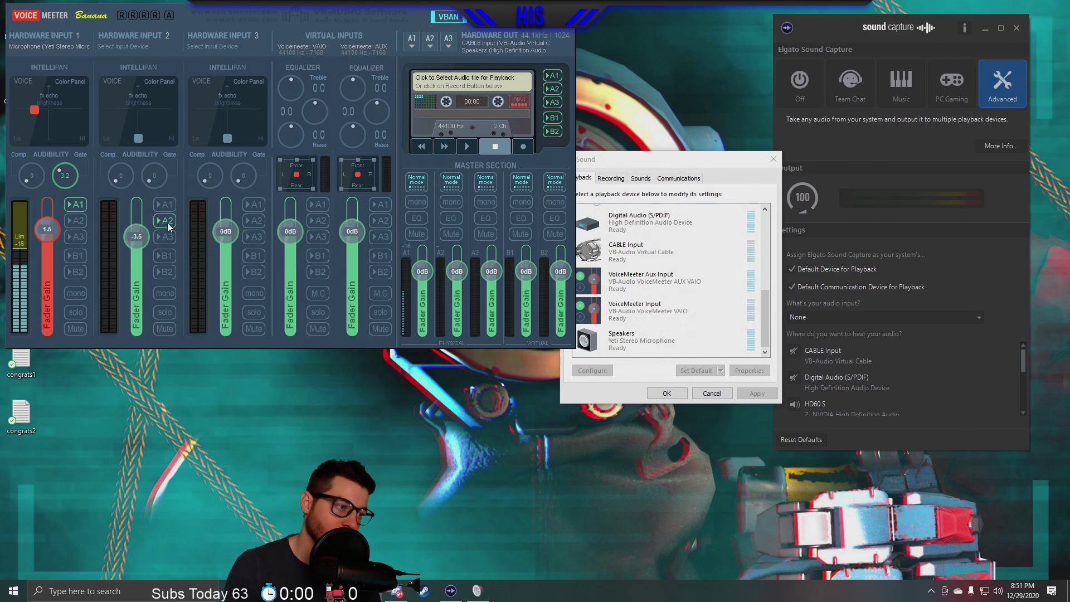
pyautogui.click(170, 219)
pyautogui.click(429, 47)
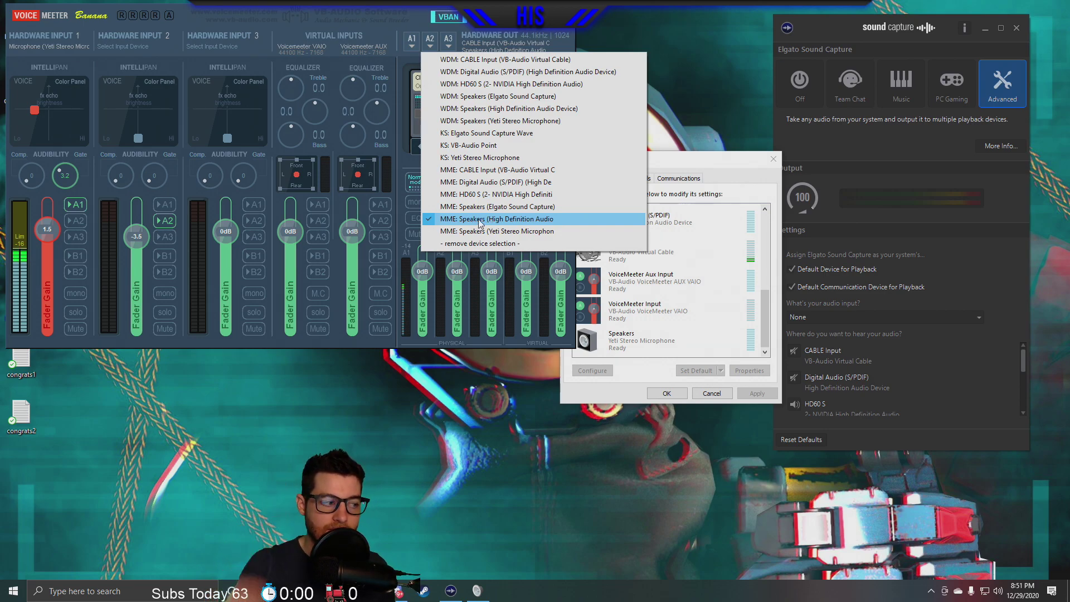
pyautogui.click(80, 65)
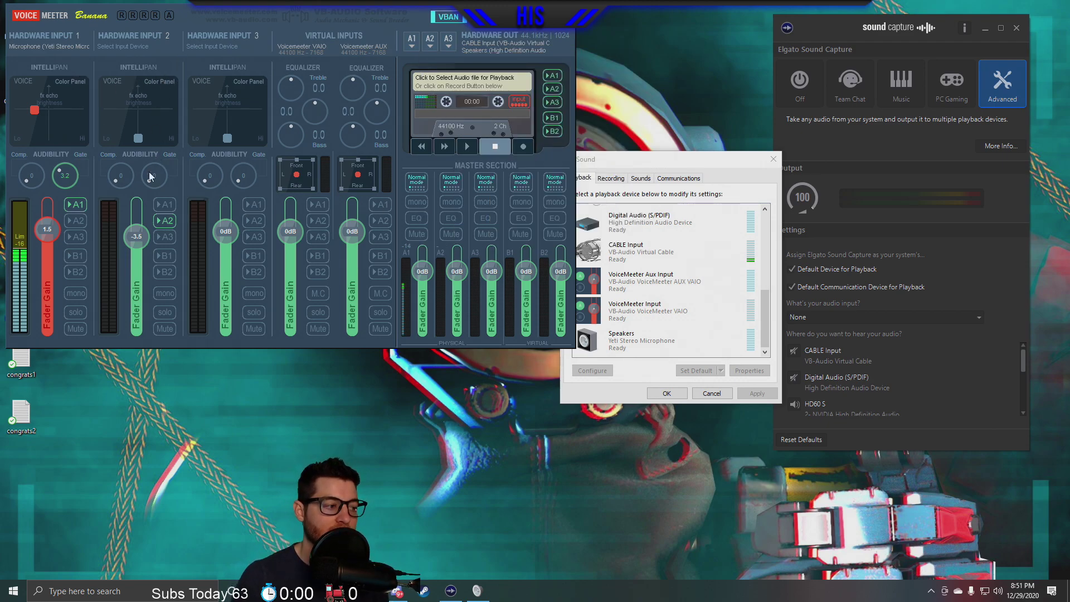
pyautogui.click(430, 41)
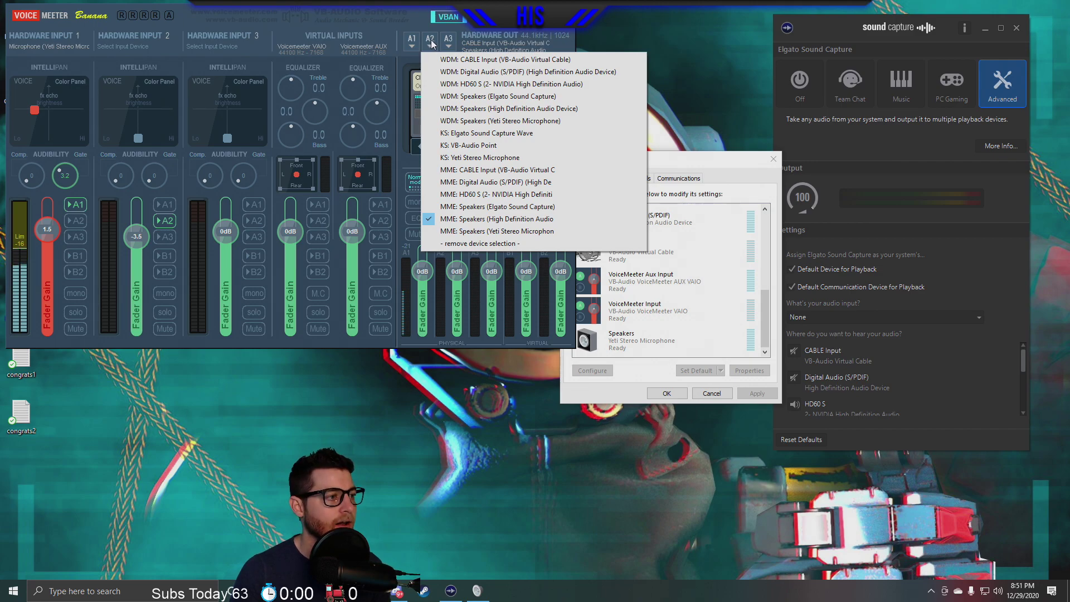
# - Open the VBAN network configuration and choose In #2 as the destination of the "j to a" incoming stream
pyautogui.click(452, 16)
pyautogui.click(452, 15)
pyautogui.moveTo(577, 30); pyautogui.dragTo(474, 67)
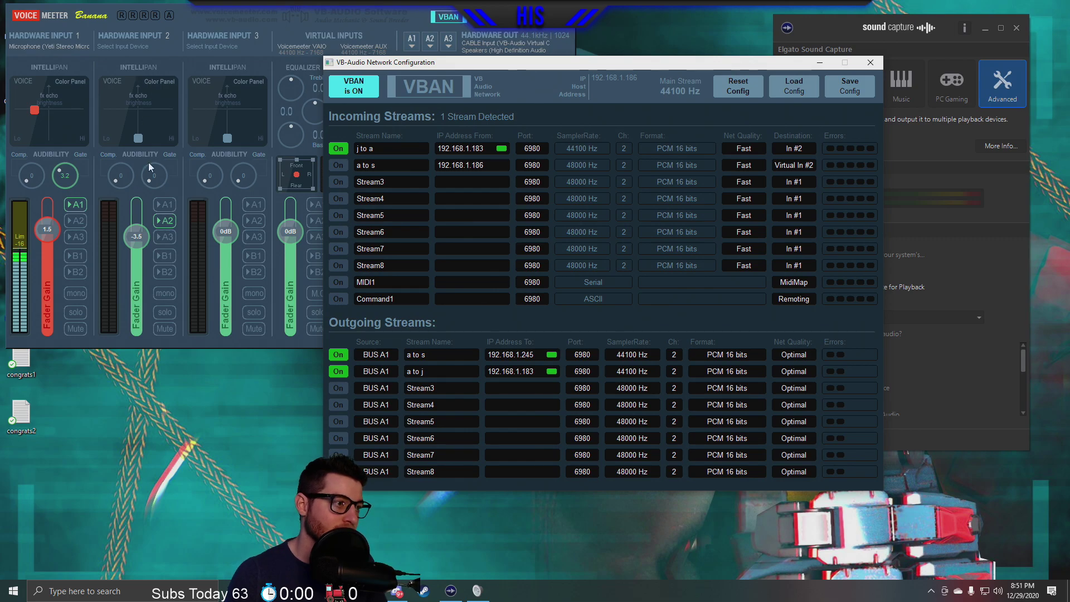
pyautogui.click(793, 148)
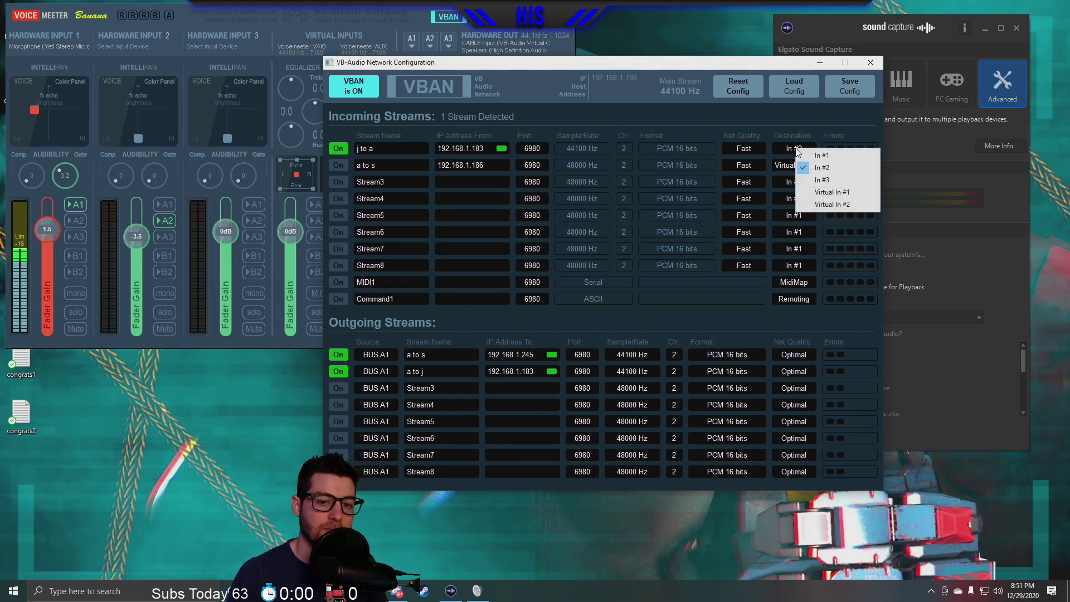
pyautogui.click(826, 170)
pyautogui.moveTo(676, 65); pyautogui.dragTo(704, 89)
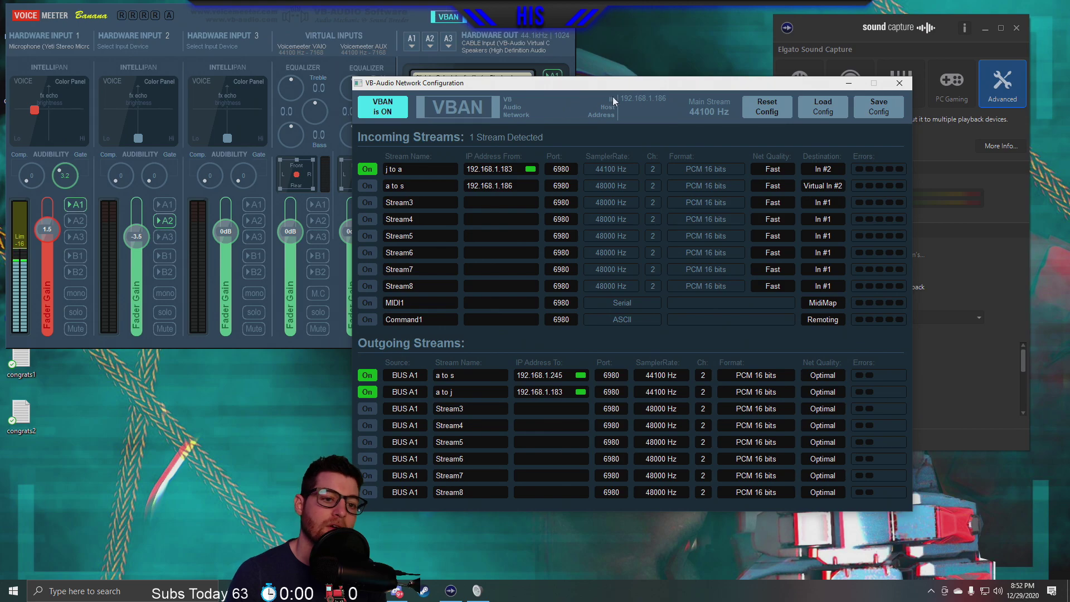
pyautogui.moveTo(638, 84); pyautogui.dragTo(620, 83)
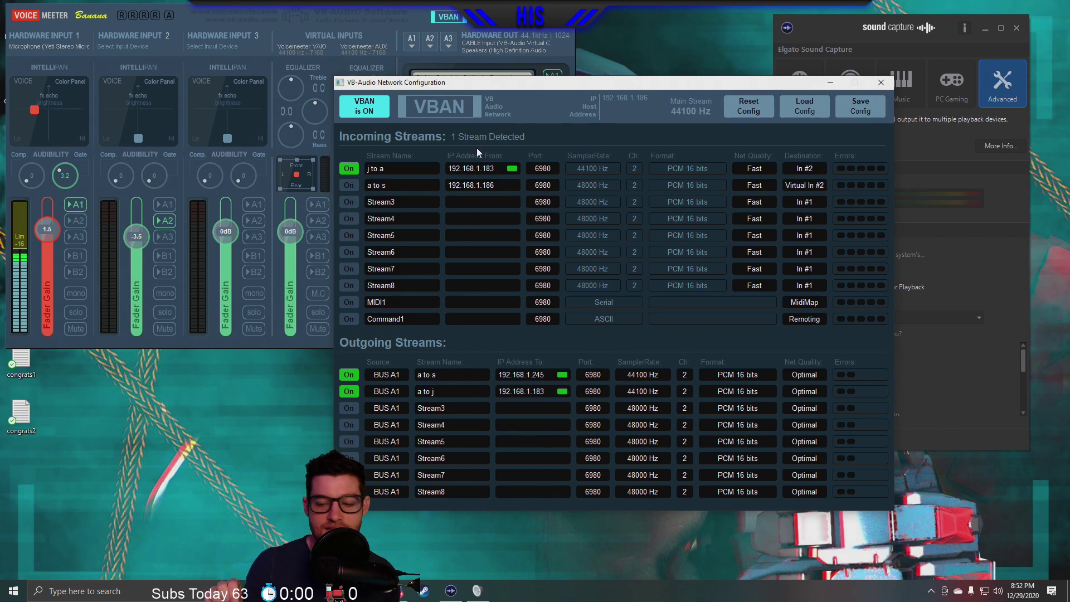
pyautogui.moveTo(522, 88)
pyautogui.mouseDown()
pyautogui.moveTo(512, 67)
pyautogui.moveTo(504, 82)
pyautogui.mouseUp()
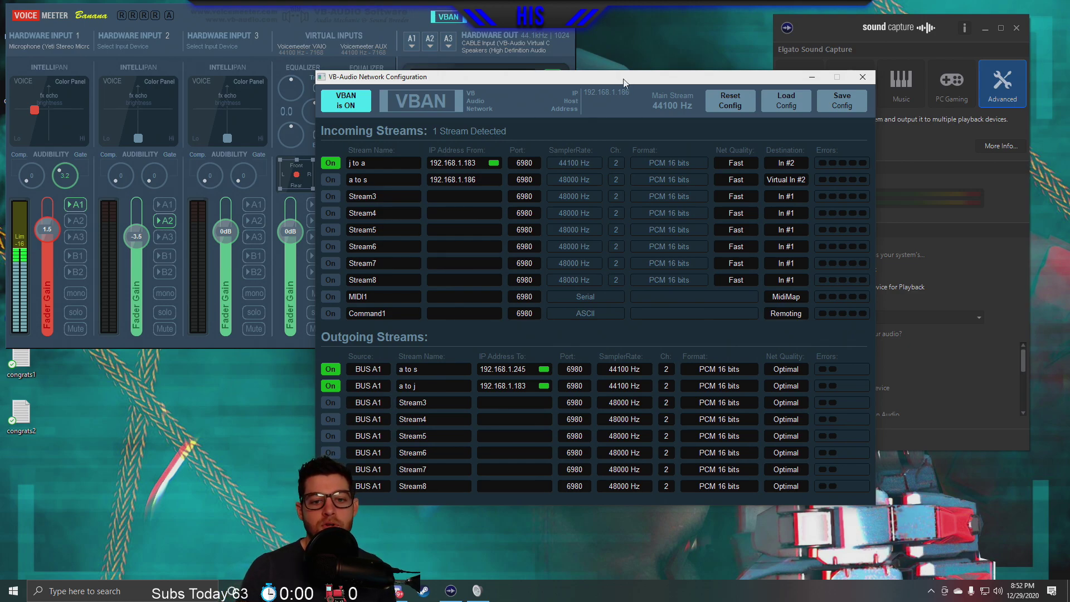
pyautogui.moveTo(623, 82); pyautogui.dragTo(633, 67)
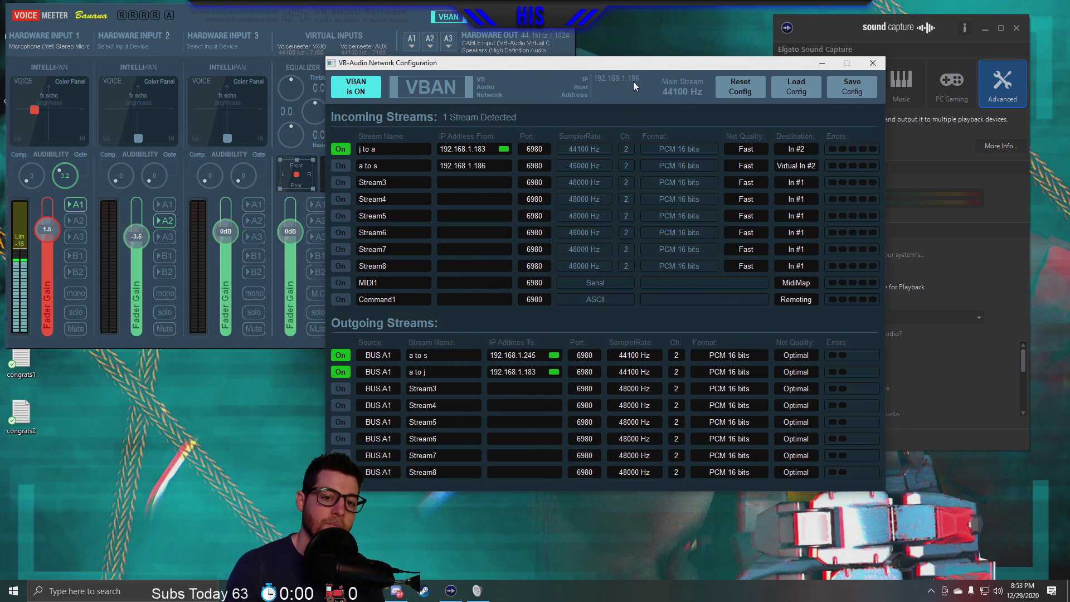
pyautogui.moveTo(522, 68); pyautogui.dragTo(515, 60)
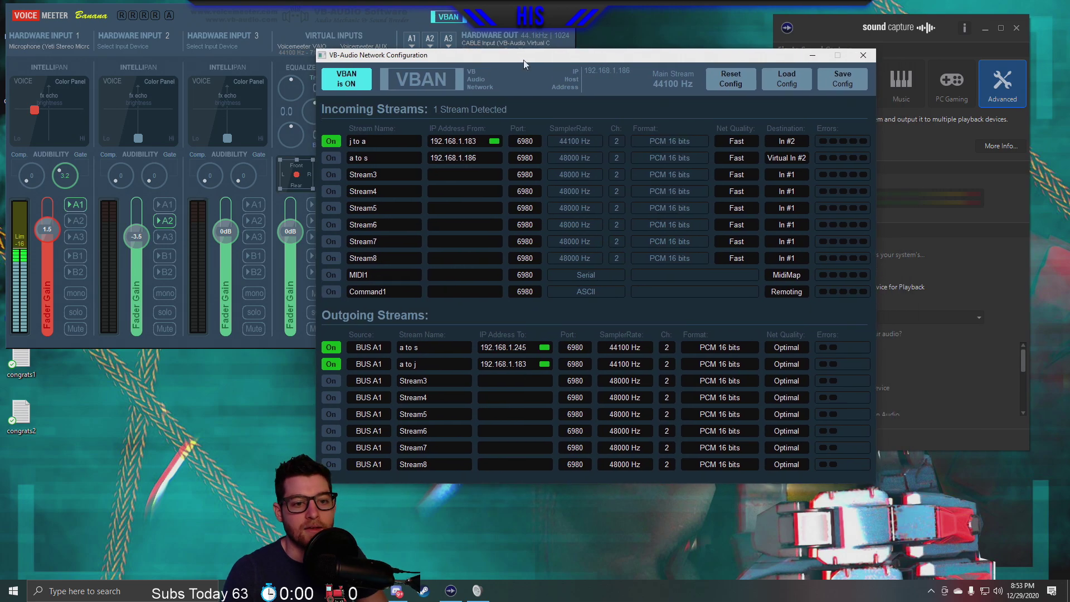
# - Reselect In #2 in the destination list of the "j to a" incoming stream
pyautogui.click(779, 145)
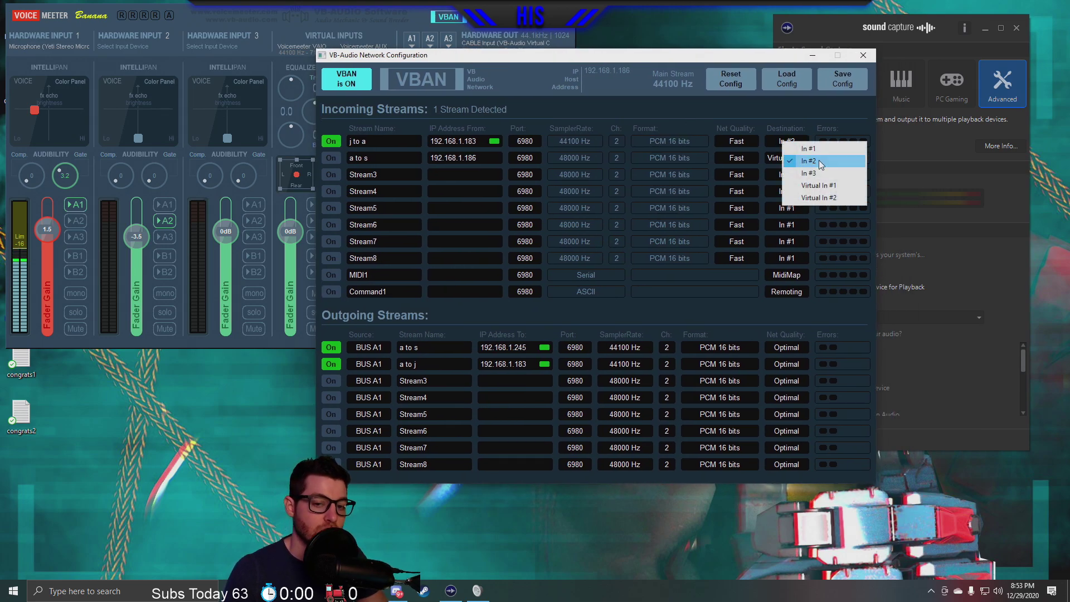
pyautogui.click(817, 159)
pyautogui.click(801, 145)
pyautogui.click(827, 162)
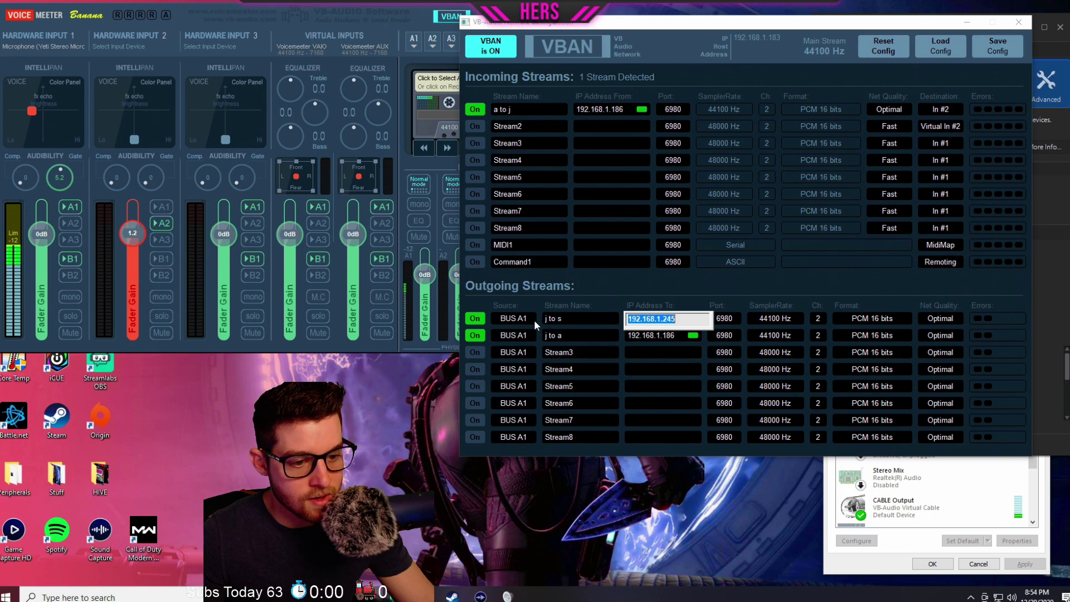
# - On the second gaming PC, inspect the "j to s" outgoing stream's target IP address and the "a to j" incoming stream's name
pyautogui.moveTo(690, 320); pyautogui.dragTo(663, 318)
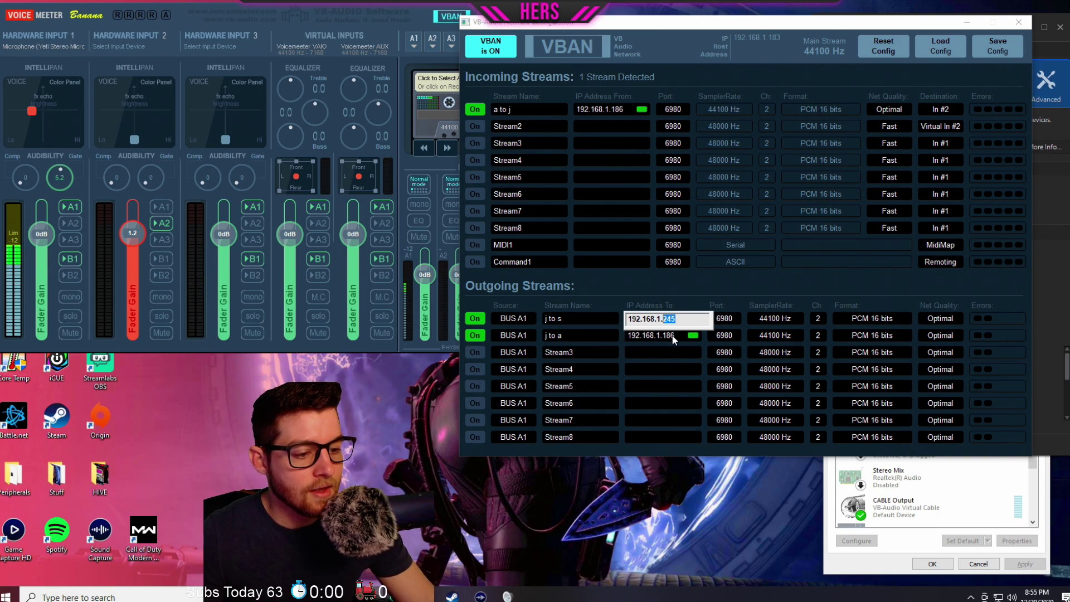
pyautogui.press('Return')
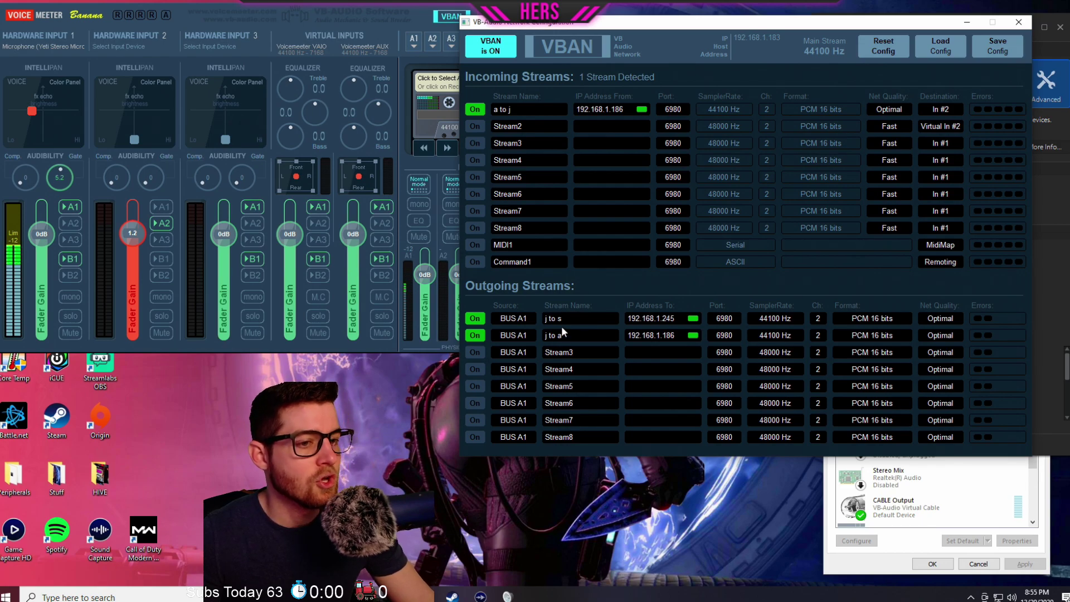
pyautogui.click(522, 108)
pyautogui.moveTo(530, 110); pyautogui.dragTo(494, 110)
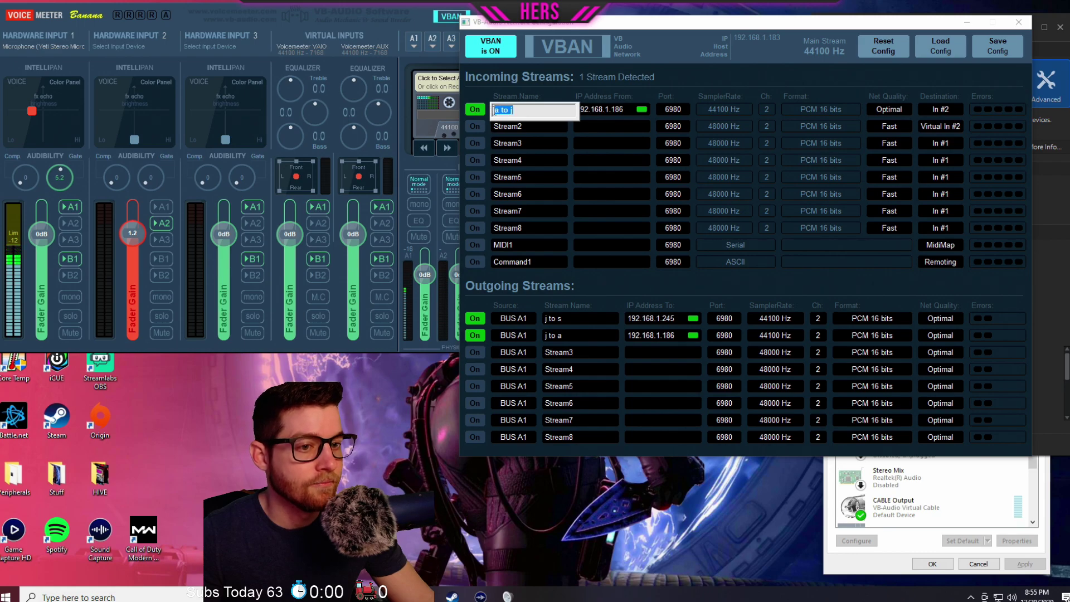
pyautogui.click(519, 111)
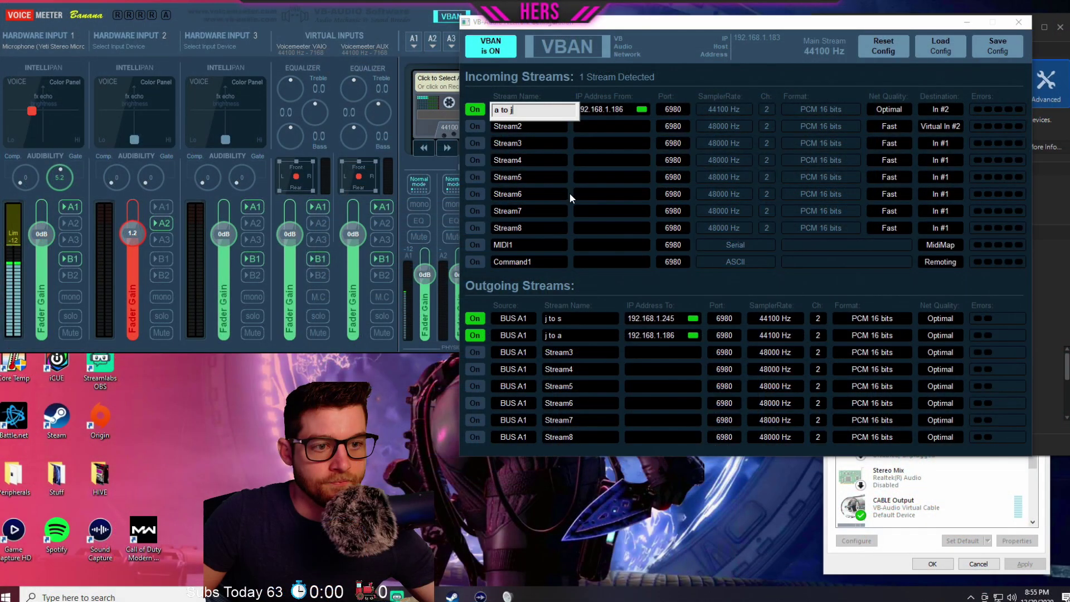
pyautogui.moveTo(522, 111); pyautogui.dragTo(493, 111)
pyautogui.click(518, 111)
pyautogui.click(519, 111)
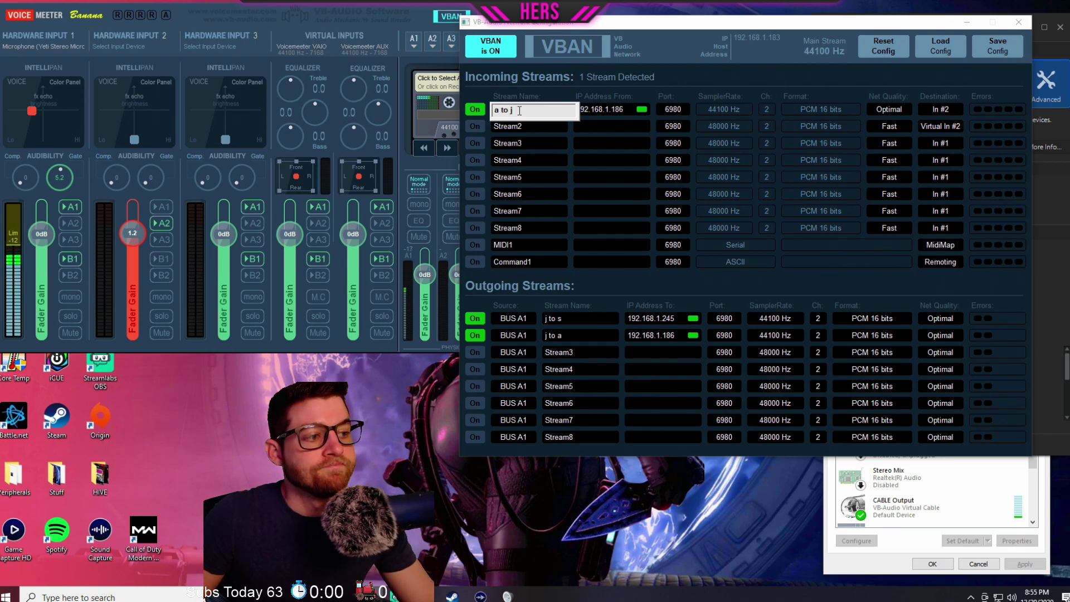
pyautogui.moveTo(517, 112); pyautogui.dragTo(493, 111)
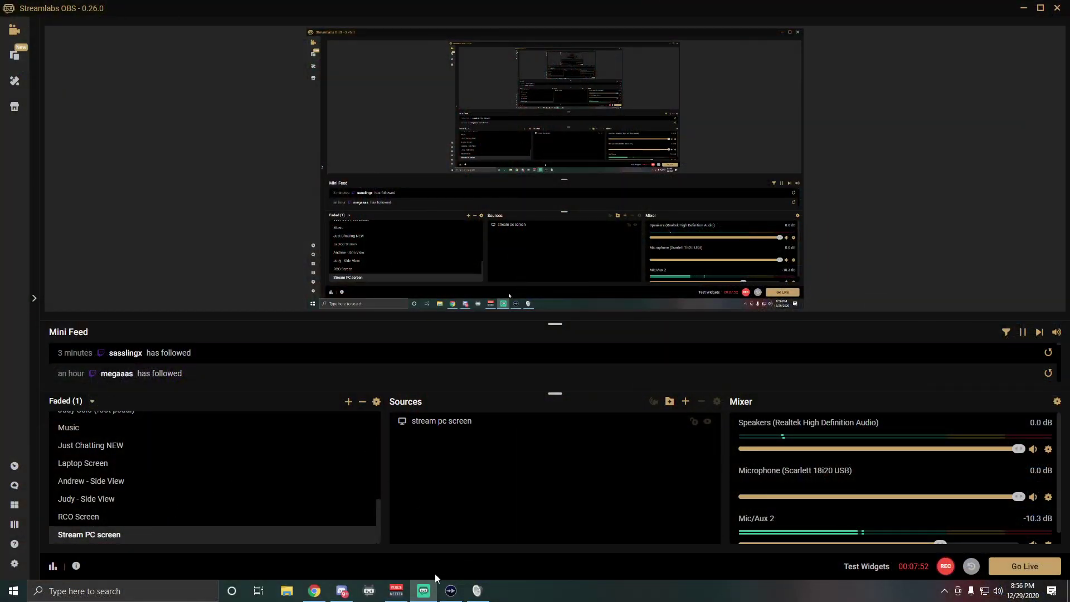
# - On the streaming PC, bring up Sound Capture and VoiceMeeter Banana, then open the VBAN network configuration
pyautogui.click(450, 590)
pyautogui.click(395, 590)
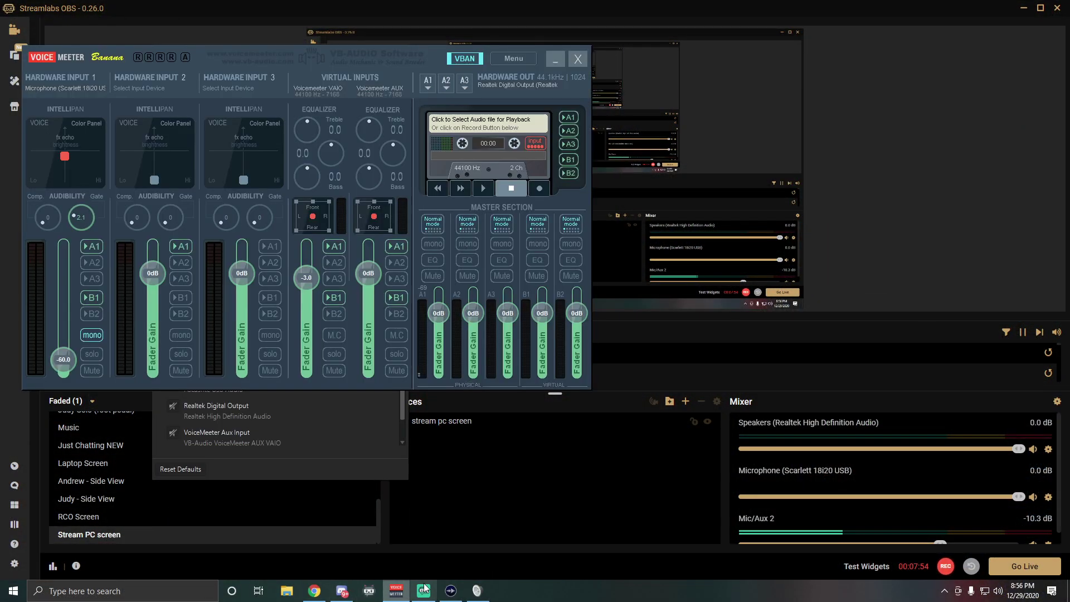
pyautogui.moveTo(437, 53); pyautogui.dragTo(463, 68)
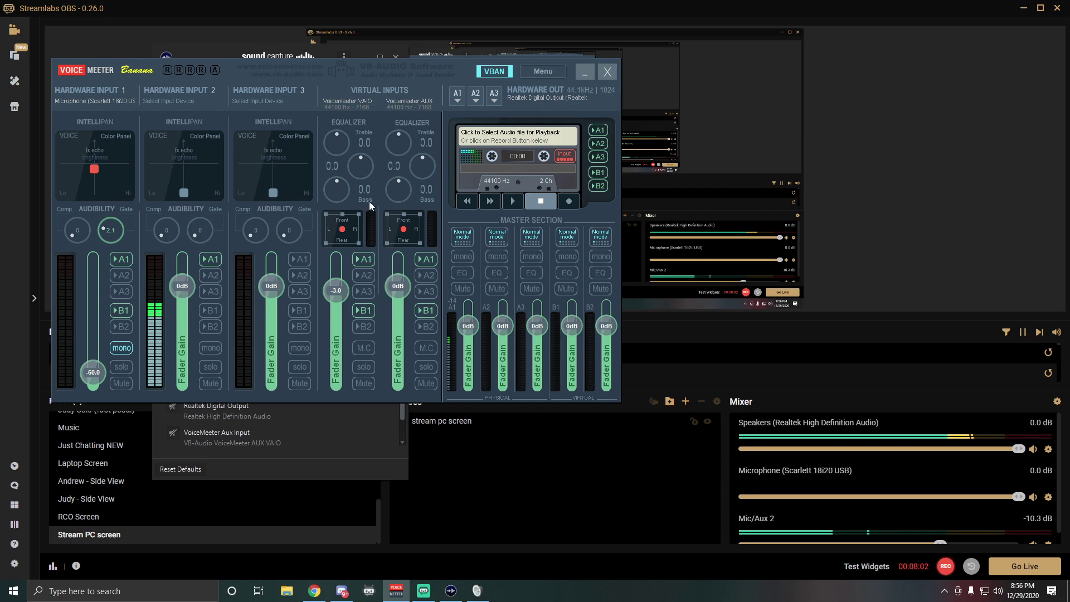
pyautogui.click(501, 73)
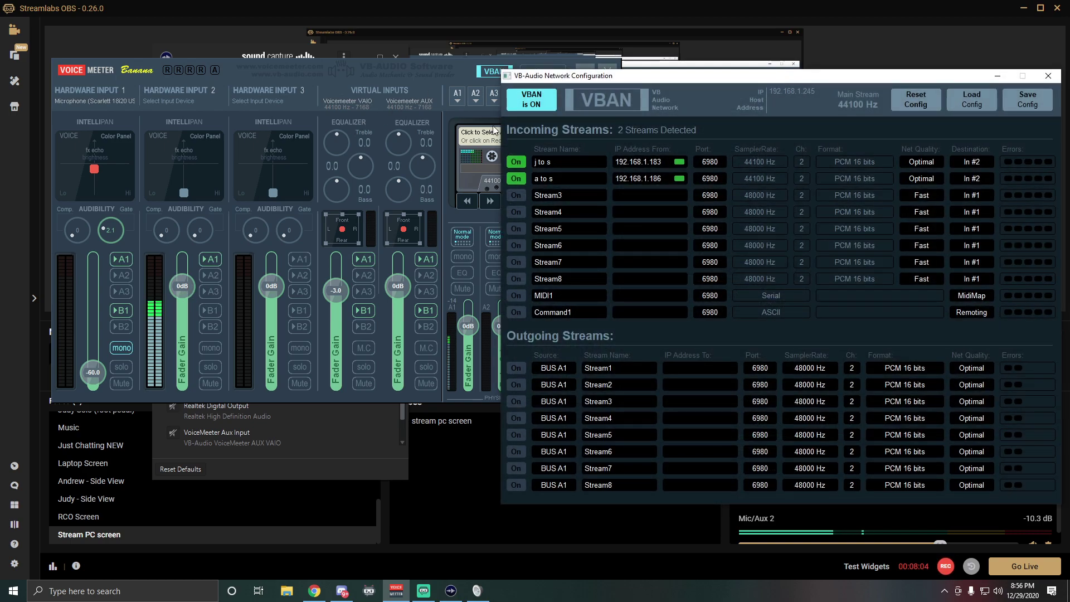
# - Check the source IP address of the "j to s" incoming stream and the destination options of the "a to s" stream
pyautogui.click(660, 162)
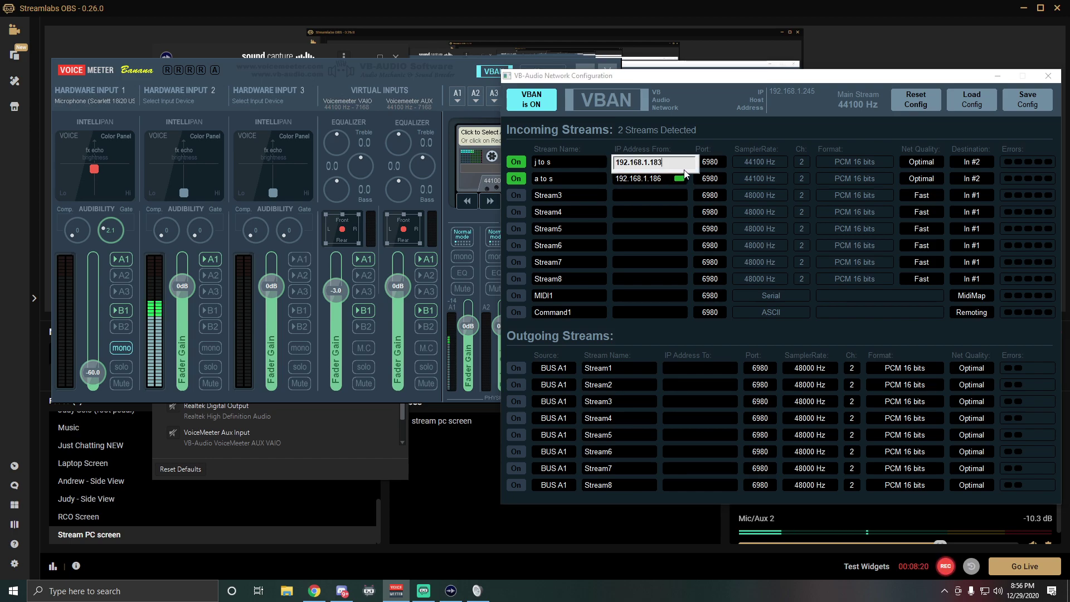
pyautogui.press('Return')
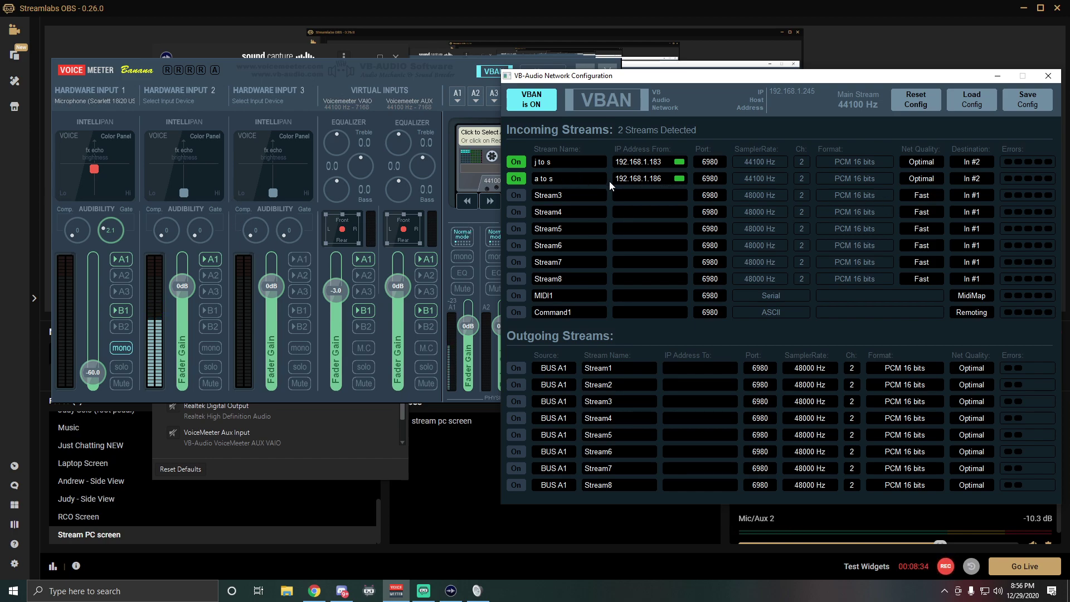
pyautogui.click(979, 181)
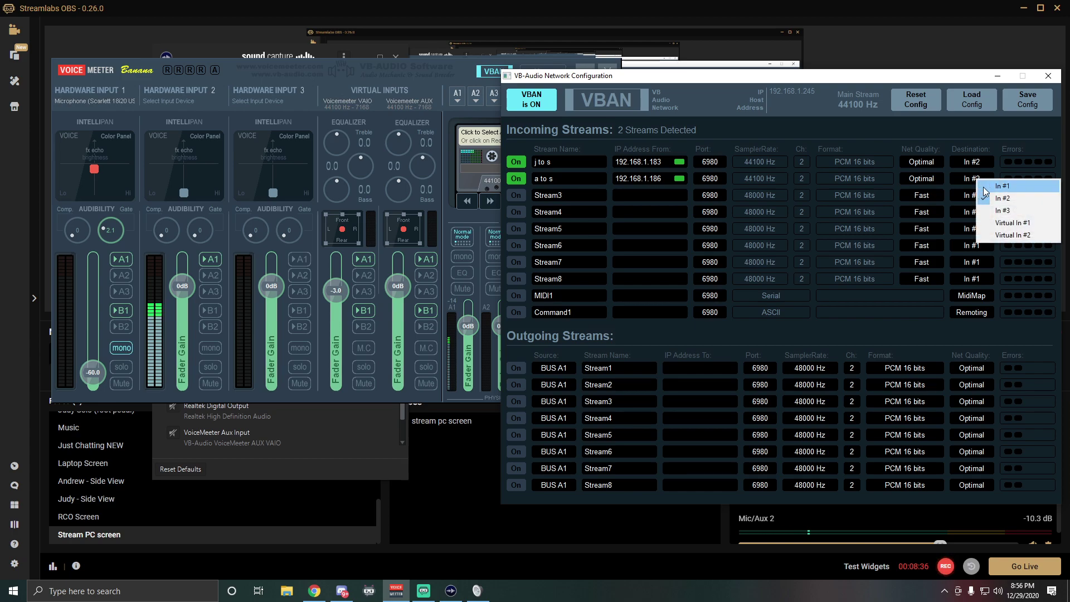
pyautogui.click(297, 109)
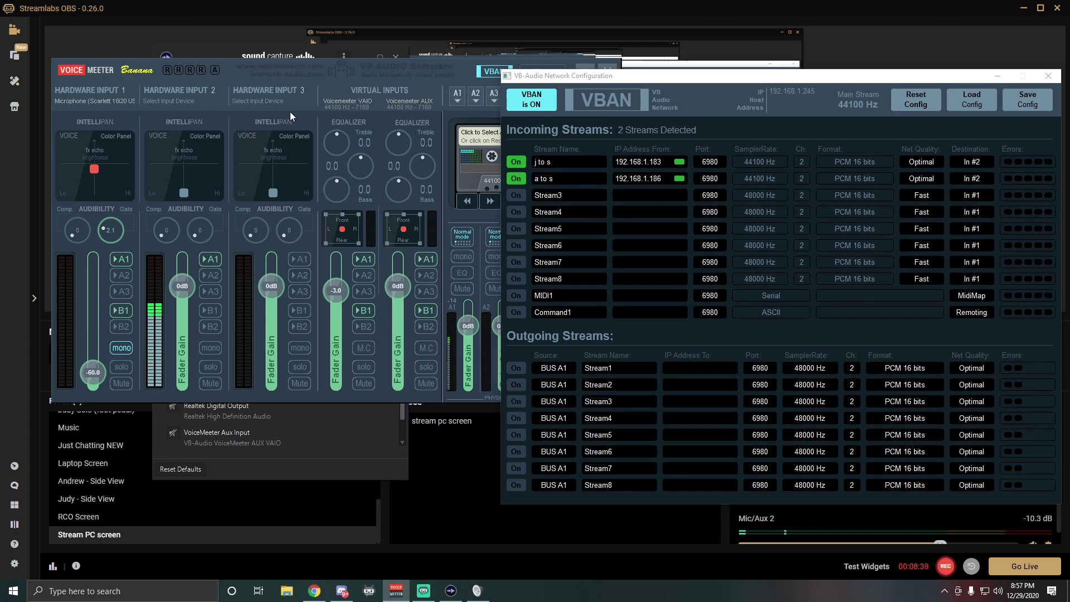
pyautogui.click(297, 109)
pyautogui.click(236, 242)
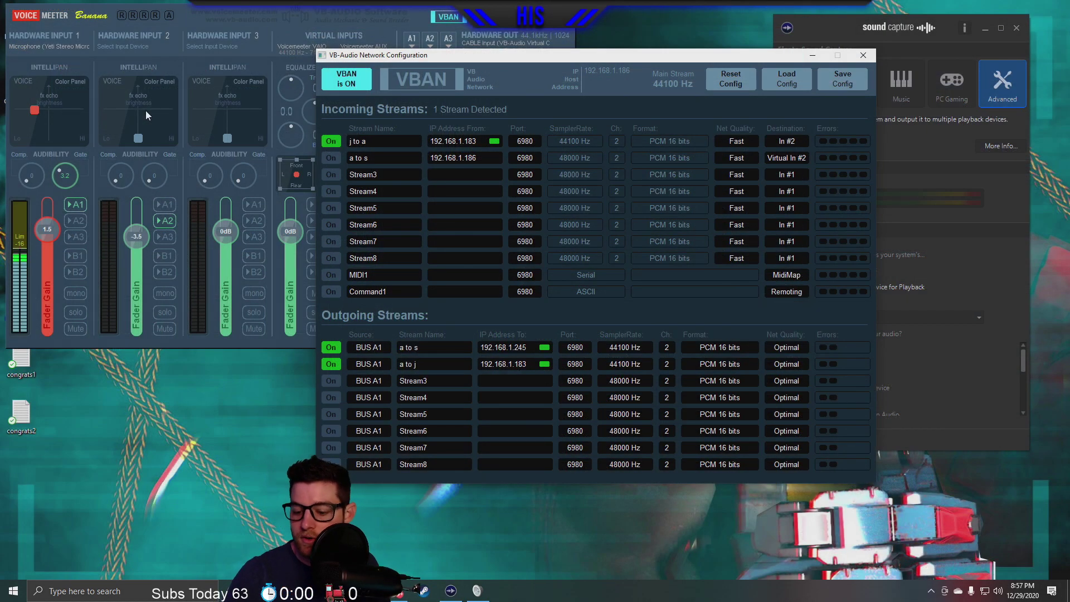
# - On the first gaming PC, minimize the VBAN network configuration window
pyautogui.click(813, 54)
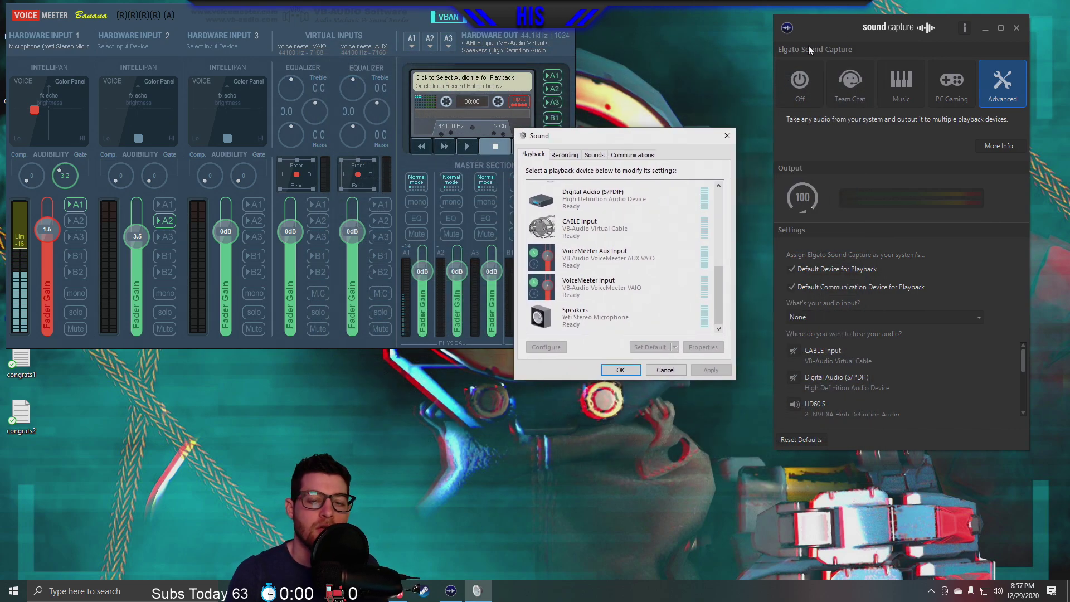
# - Move the Sound dialog and the Sound Capture window so they sit side by side without overlapping
pyautogui.moveTo(948, 24); pyautogui.dragTo(937, 28)
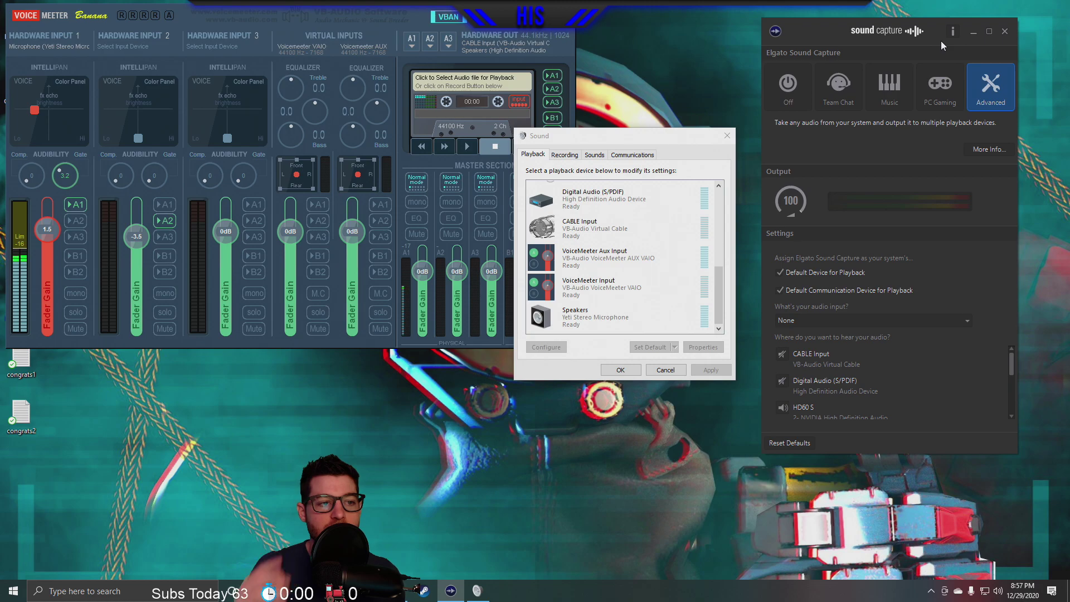
pyautogui.moveTo(656, 135); pyautogui.dragTo(694, 136)
pyautogui.moveTo(835, 24); pyautogui.dragTo(850, 23)
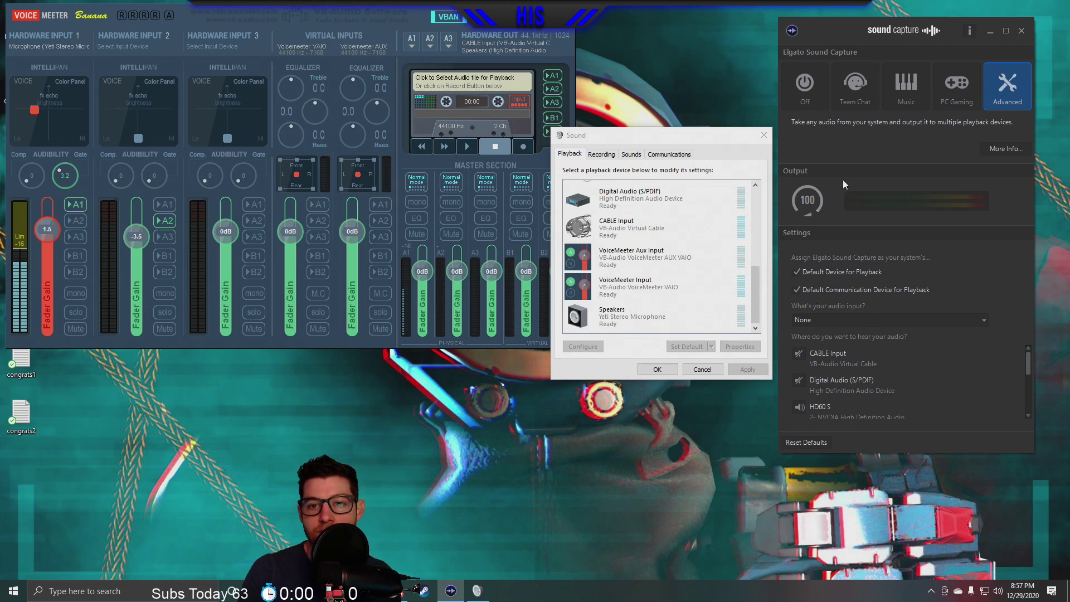
pyautogui.moveTo(836, 23); pyautogui.dragTo(862, 28)
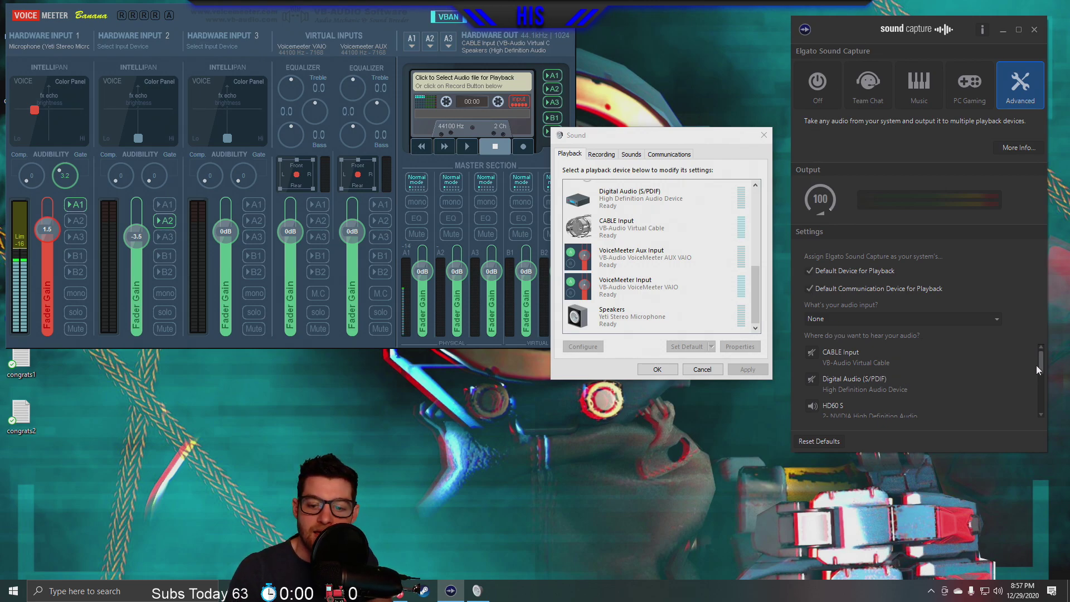
# - Look through the devices offered in Sound Capture for where the audio is heard, down to VoiceMeeter Aux Input
pyautogui.scroll(-1, 1039, 363)
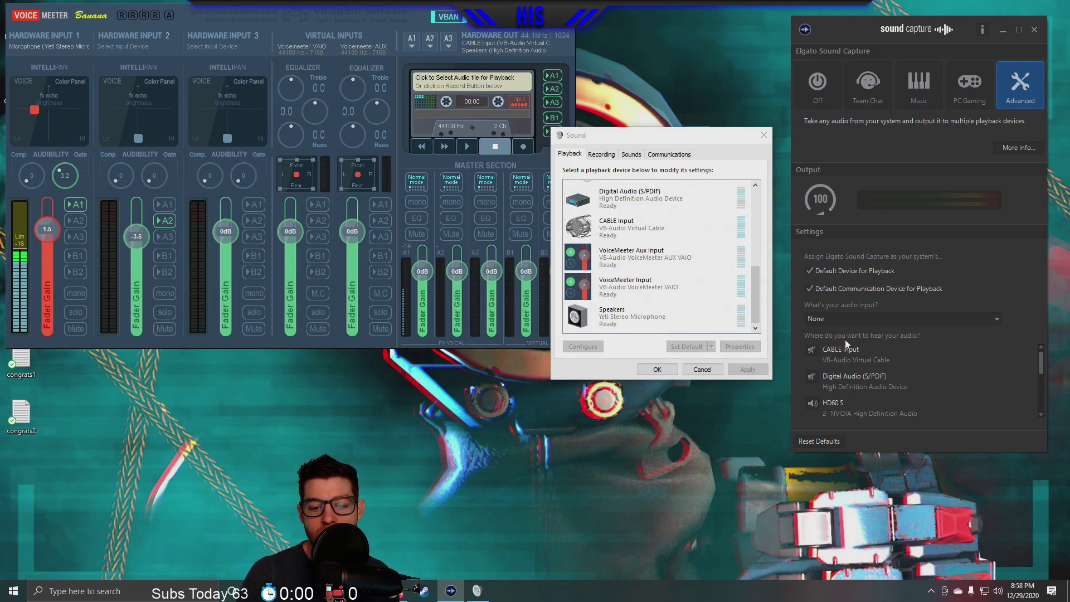
pyautogui.moveTo(1041, 356); pyautogui.dragTo(1039, 373)
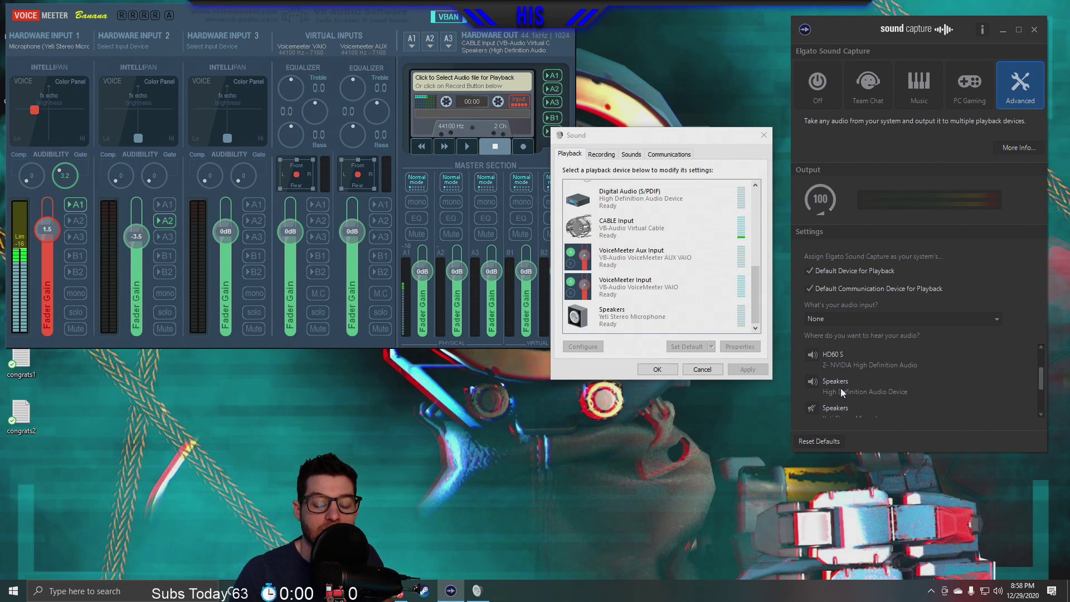
pyautogui.moveTo(1044, 383)
pyautogui.mouseDown()
pyautogui.moveTo(1045, 410)
pyautogui.moveTo(1044, 394)
pyautogui.mouseUp()
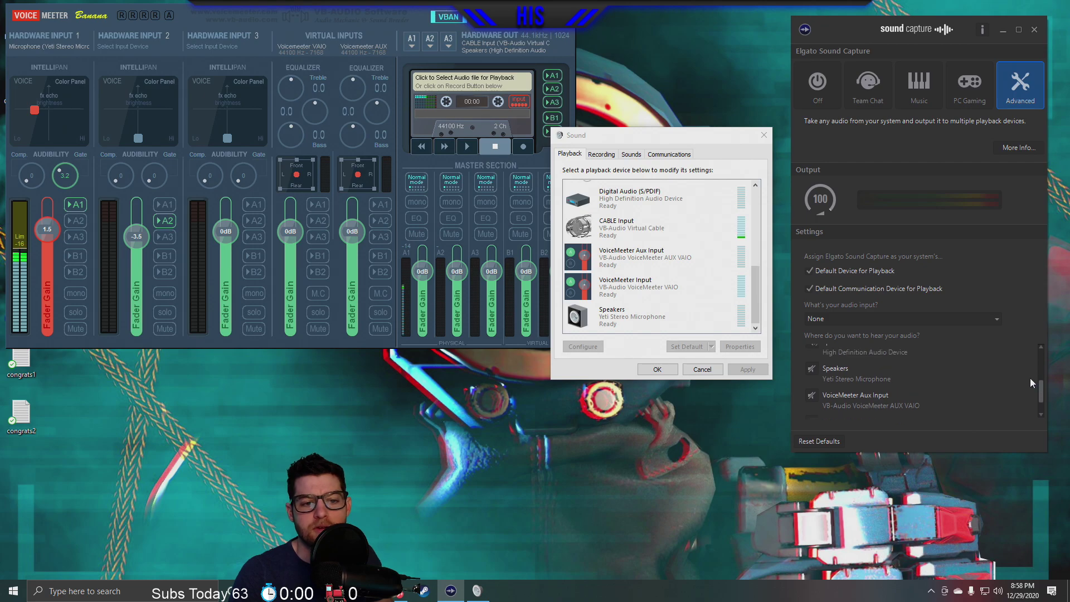
# - Review the recording devices in the Sound dialog, from the Elgato Sound Capture line to the Yeti microphone
pyautogui.click(675, 140)
pyautogui.click(601, 154)
pyautogui.scroll(-3, 755, 266)
pyautogui.moveTo(756, 267); pyautogui.dragTo(752, 222)
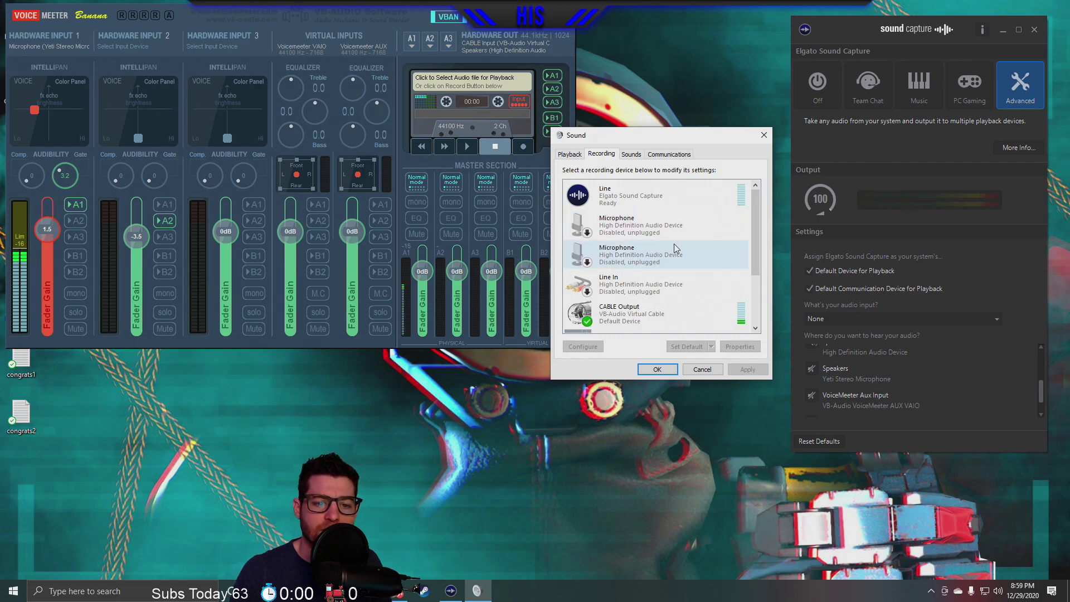
pyautogui.scroll(-1, 756, 258)
pyautogui.moveTo(756, 258); pyautogui.dragTo(754, 301)
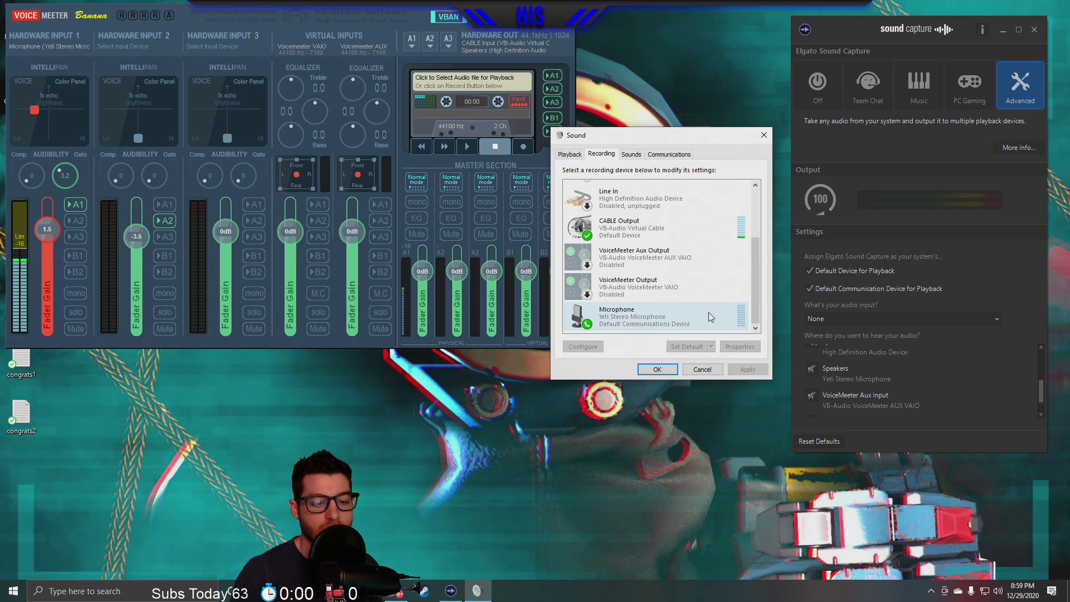
# - Review the playback devices in the Sound dialog, shifting the Sound and Sound Capture windows slightly
pyautogui.click(574, 155)
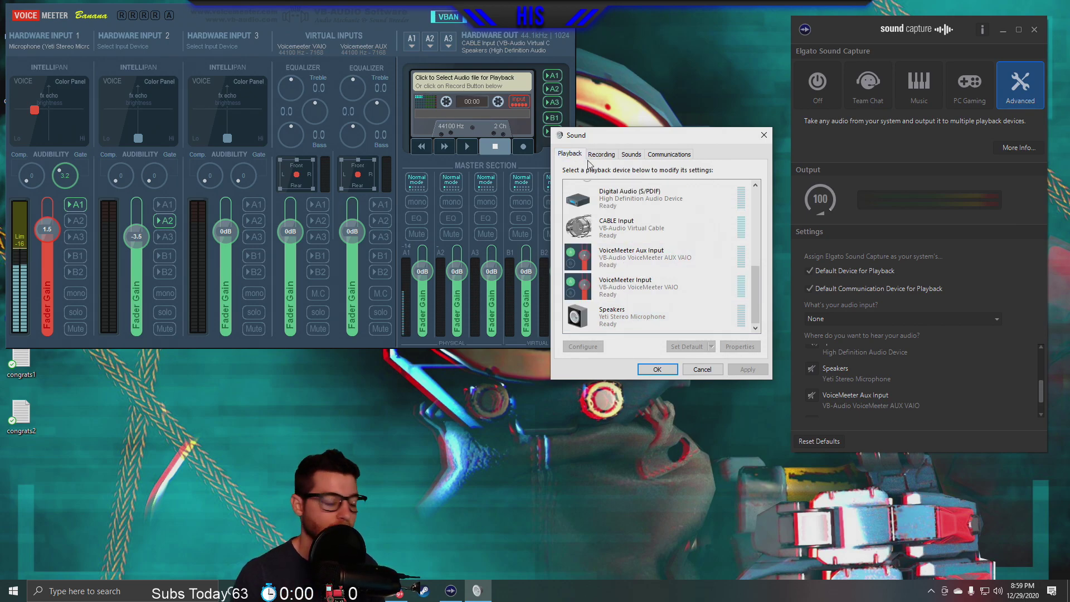
pyautogui.moveTo(757, 298); pyautogui.dragTo(756, 225)
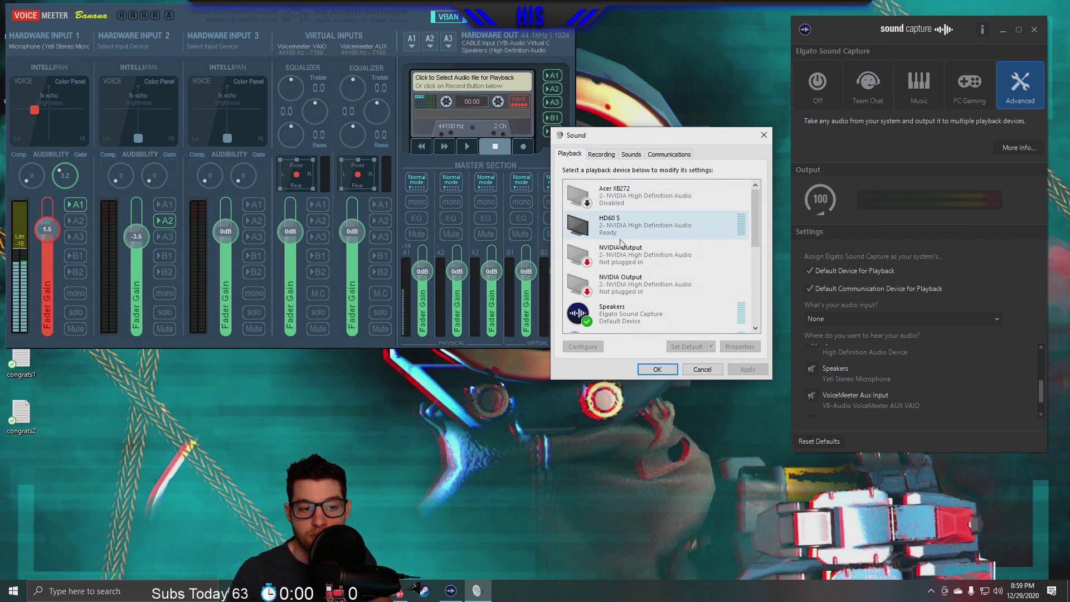
pyautogui.scroll(-2, 756, 243)
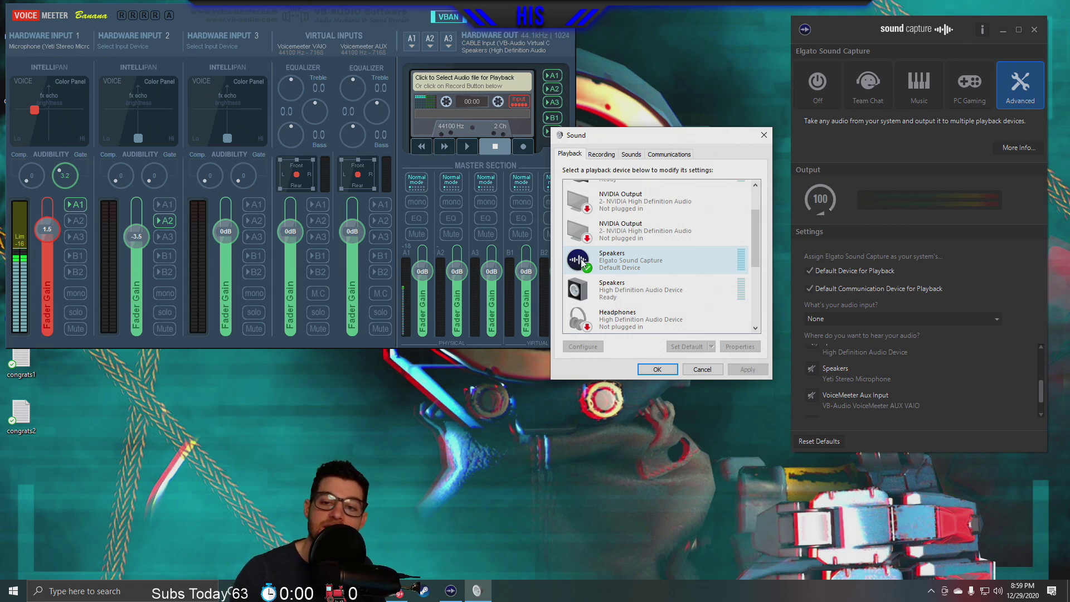
pyautogui.moveTo(835, 31); pyautogui.dragTo(828, 61)
pyautogui.click(631, 256)
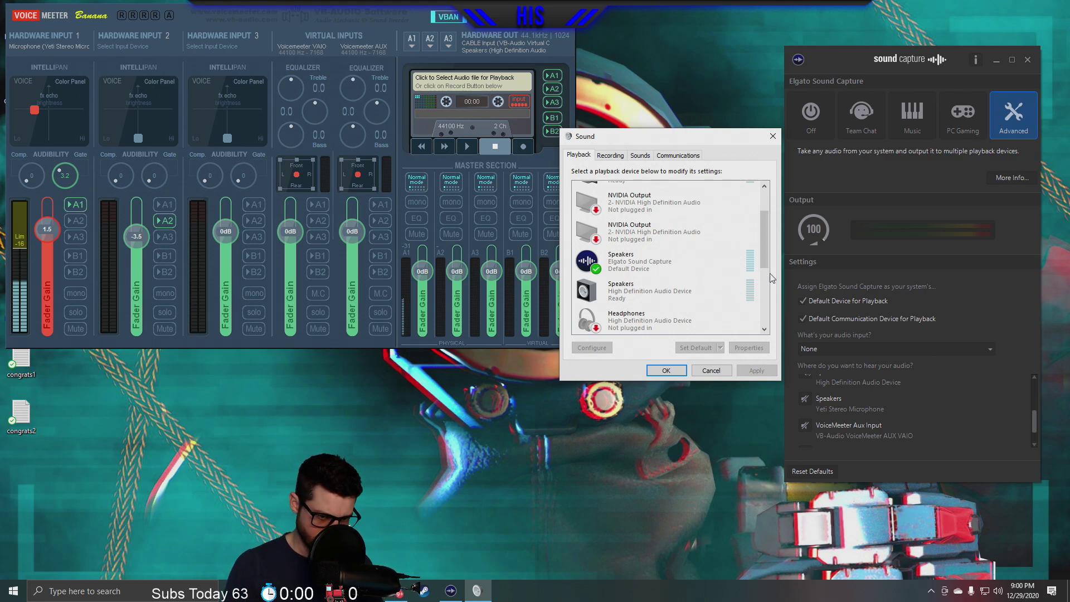
pyautogui.scroll(-1, 706, 259)
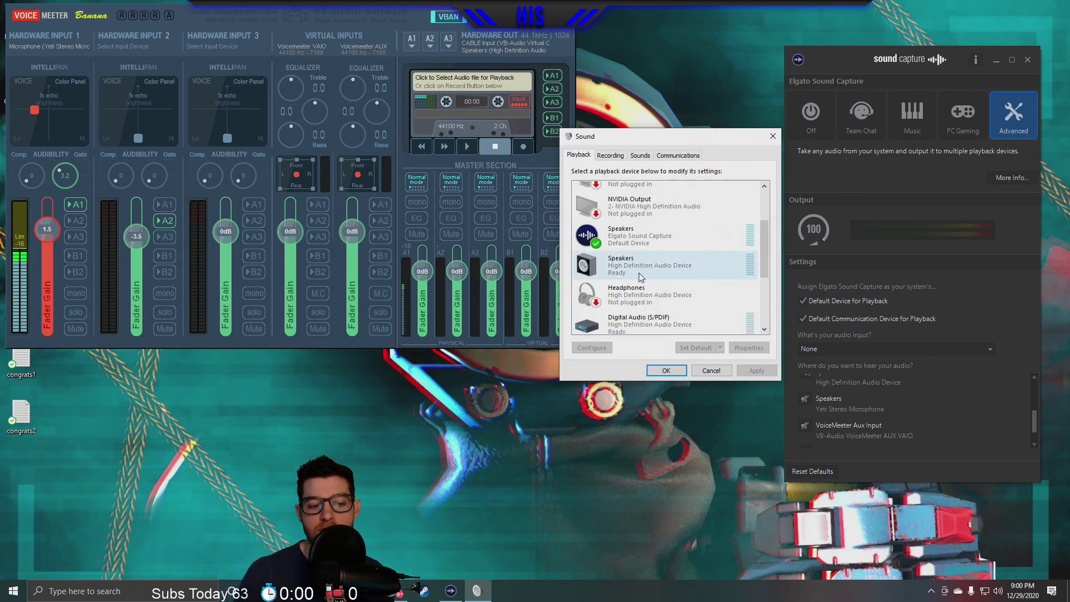
pyautogui.moveTo(761, 258); pyautogui.dragTo(762, 305)
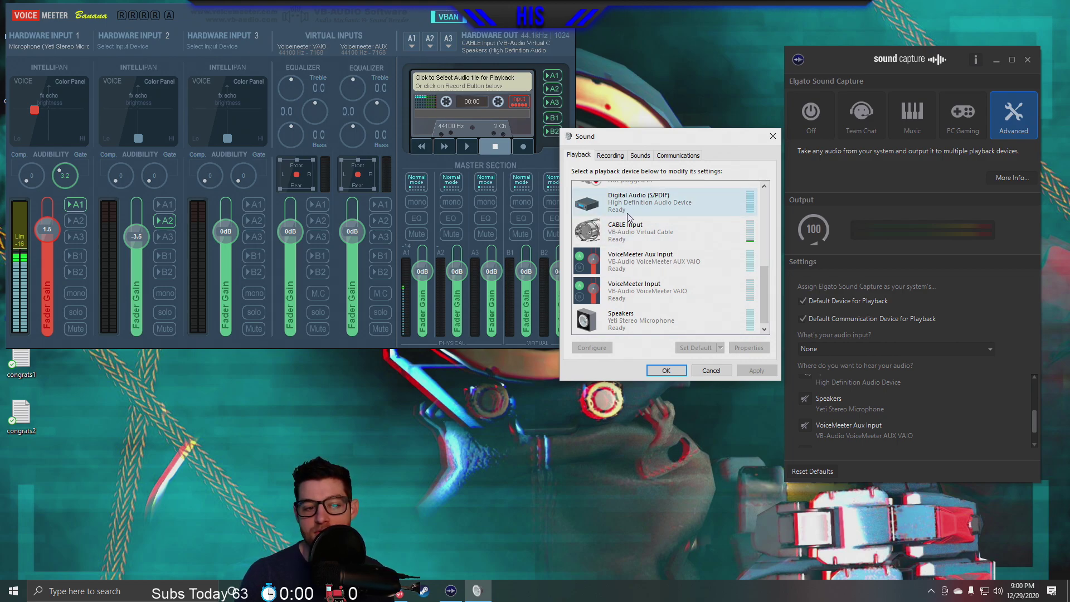
# - Highlight CABLE Input, VoiceMeeter Aux Input, VoiceMeeter Input and the Yeti speakers one after another in the playback list
pyautogui.click(628, 237)
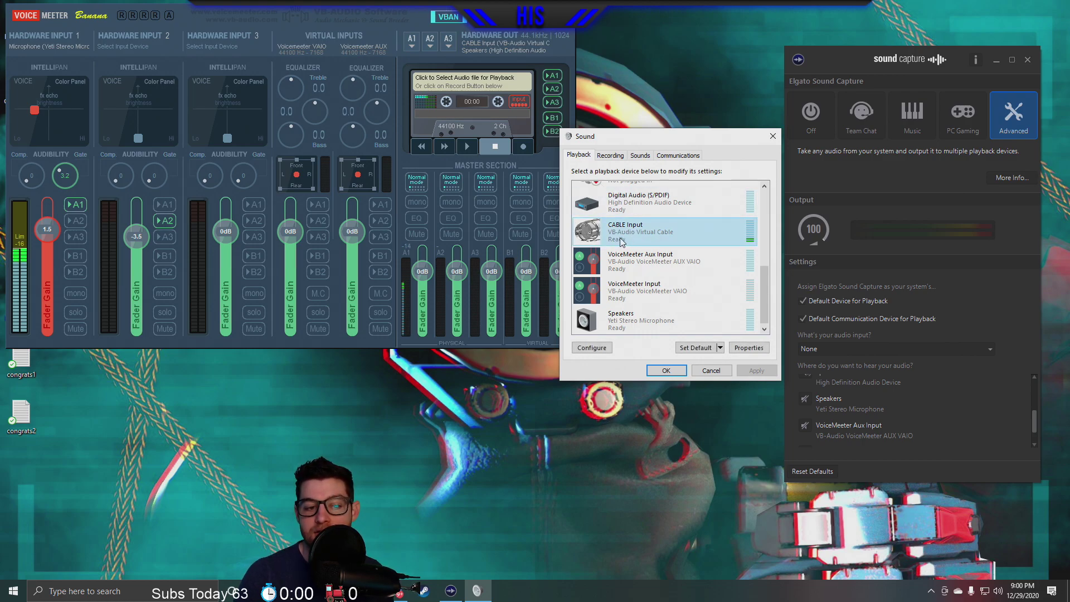
pyautogui.click(635, 263)
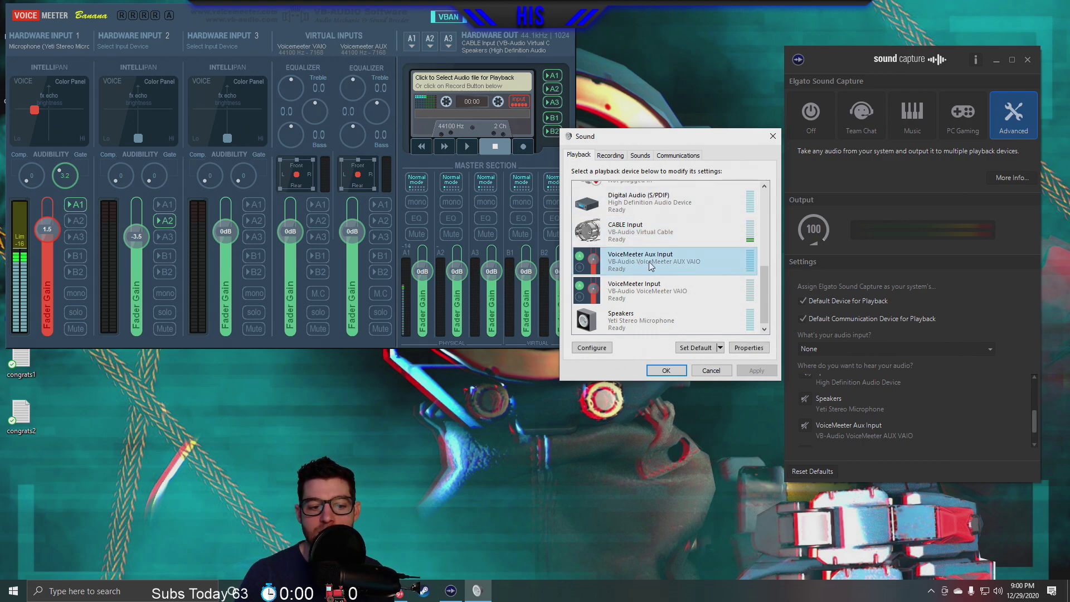
pyautogui.click(637, 291)
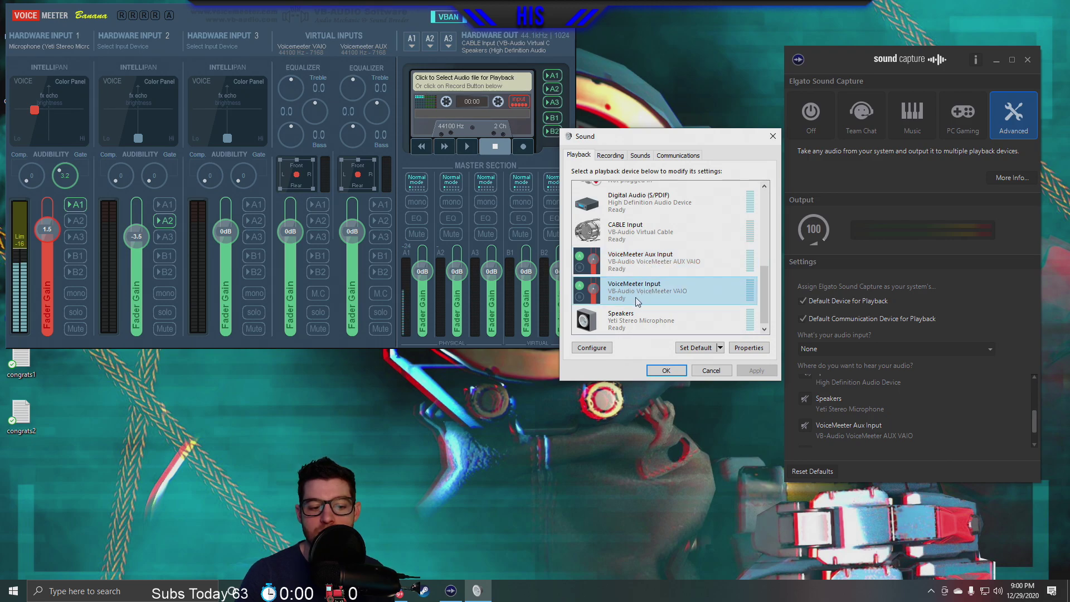
pyautogui.click(624, 321)
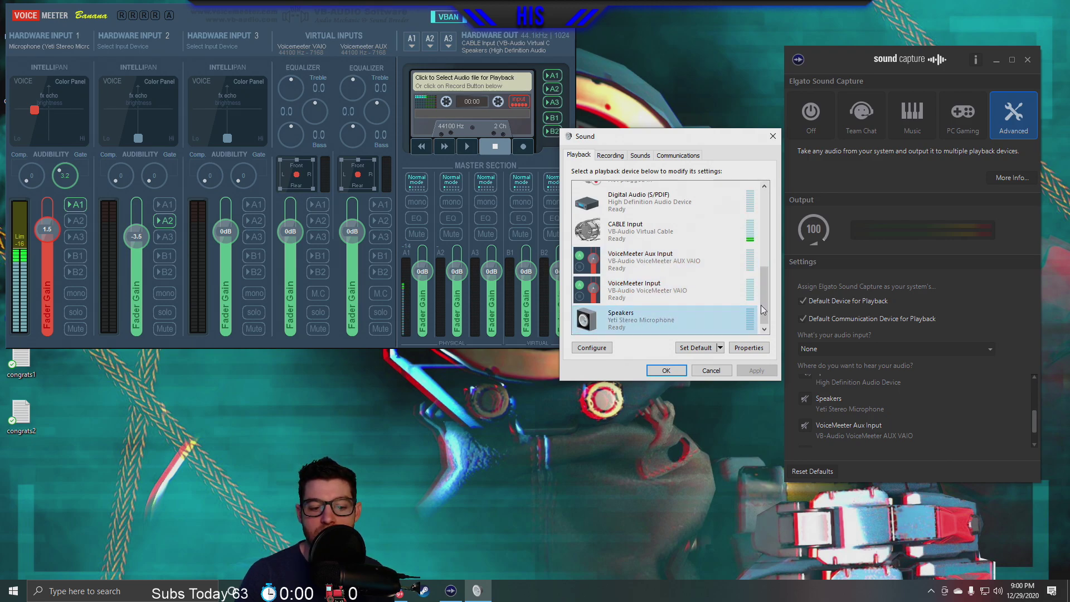
pyautogui.moveTo(767, 309); pyautogui.dragTo(759, 223)
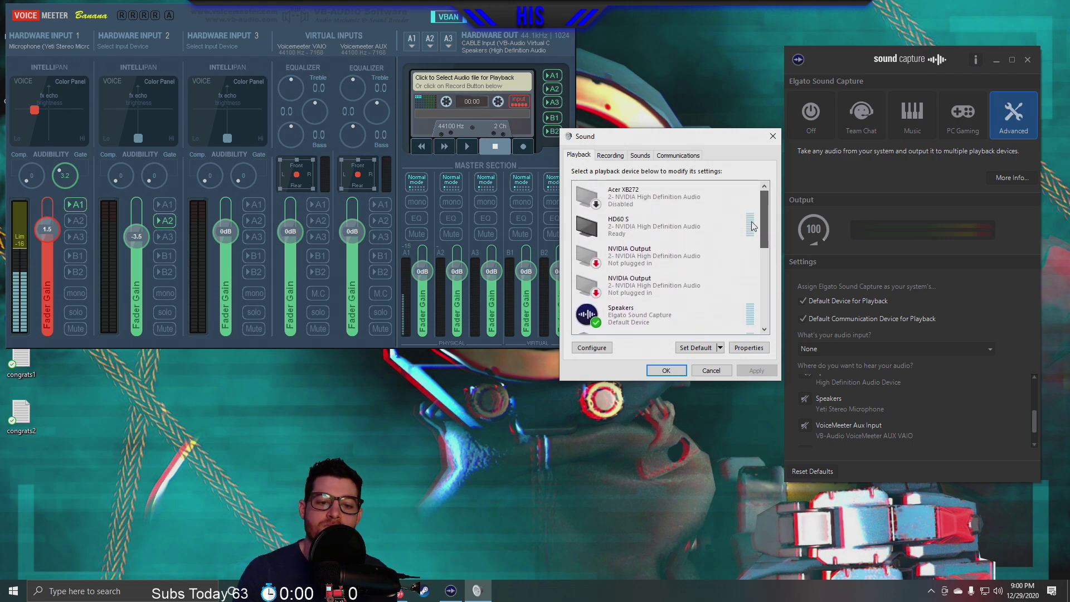
# - Compare the default recording devices with the default playback device in the Sound dialog
pyautogui.click(608, 156)
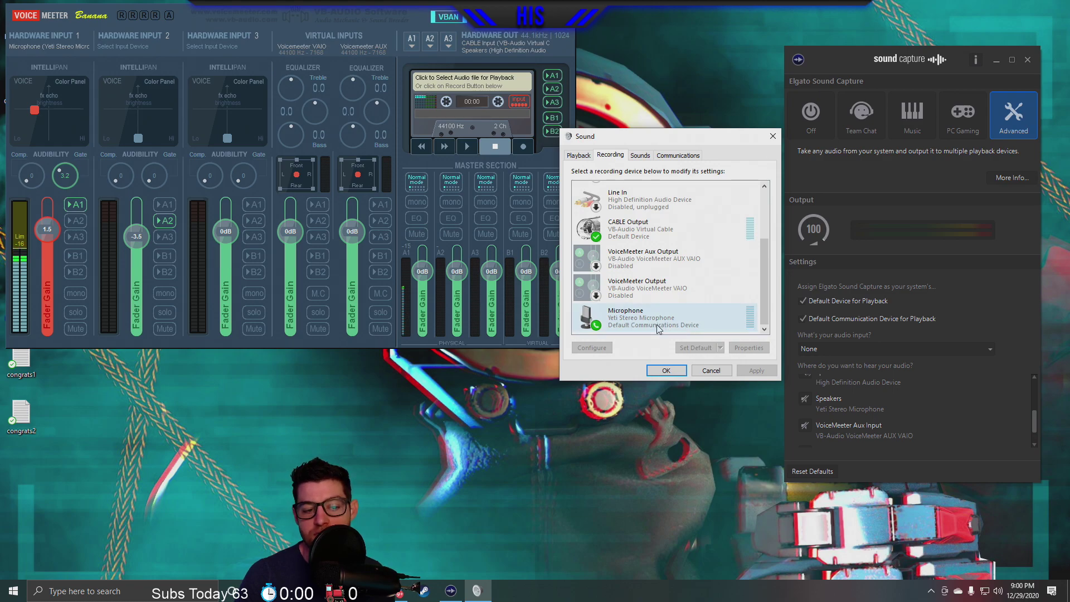
pyautogui.click(580, 155)
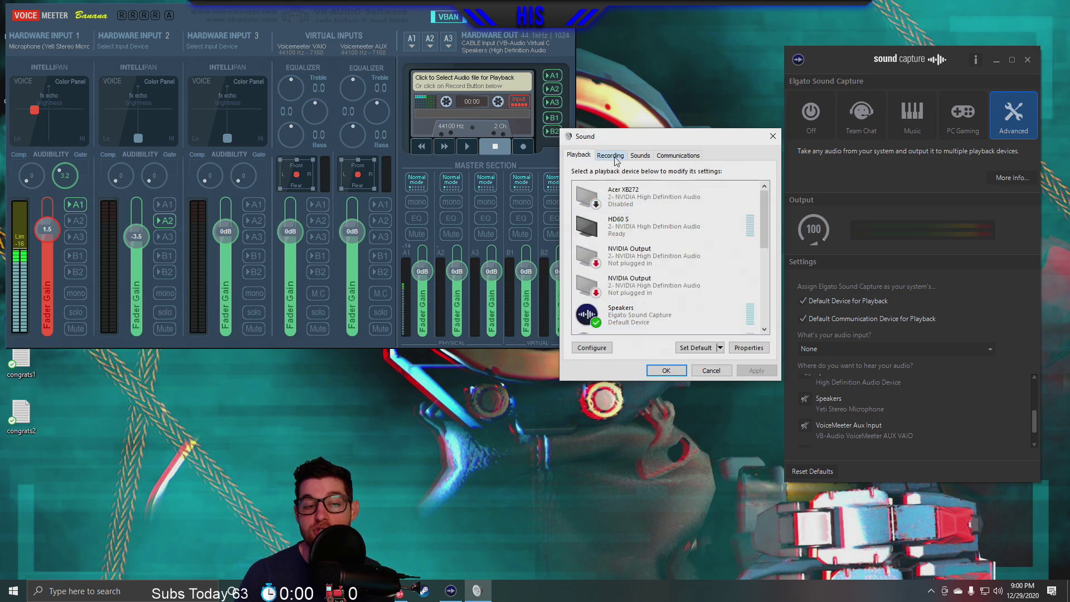
pyautogui.scroll(-3, 635, 239)
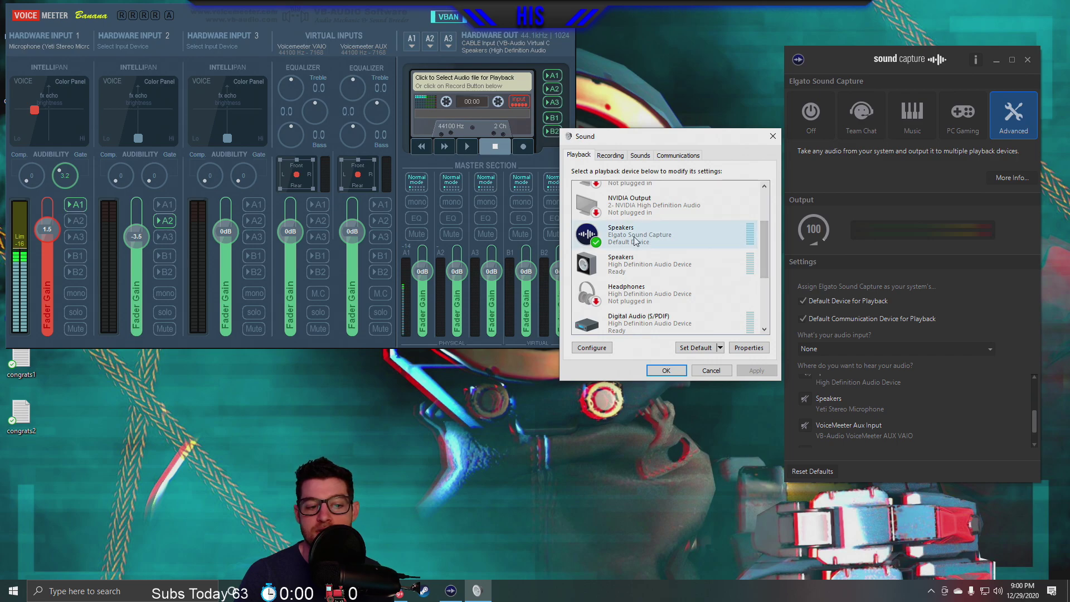
pyautogui.moveTo(767, 248); pyautogui.dragTo(764, 193)
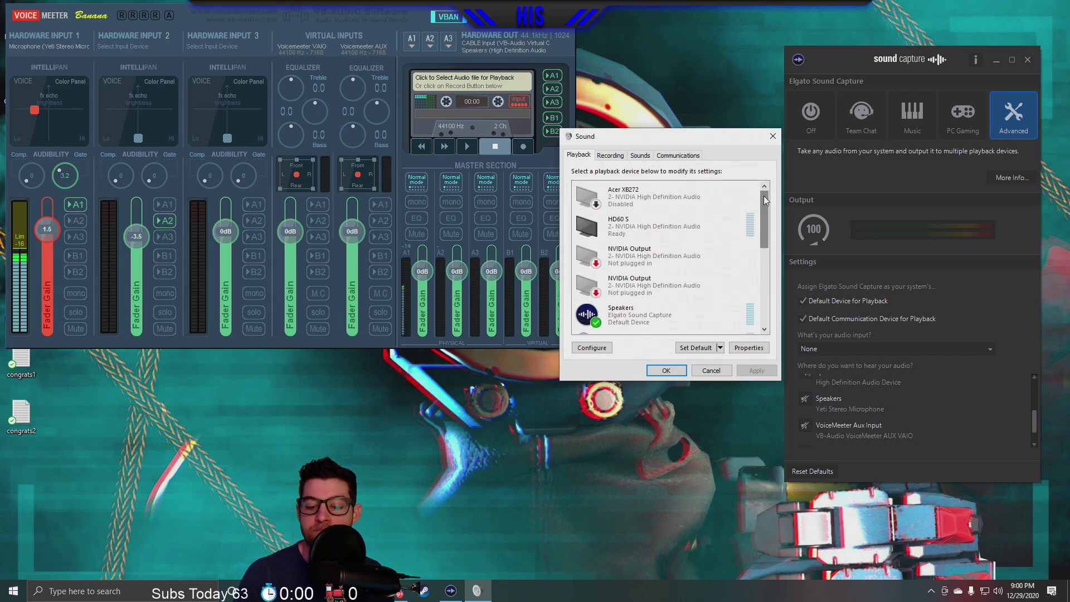
# - Check which playback devices the system volume control offers, then dismiss its list
pyautogui.click(997, 590)
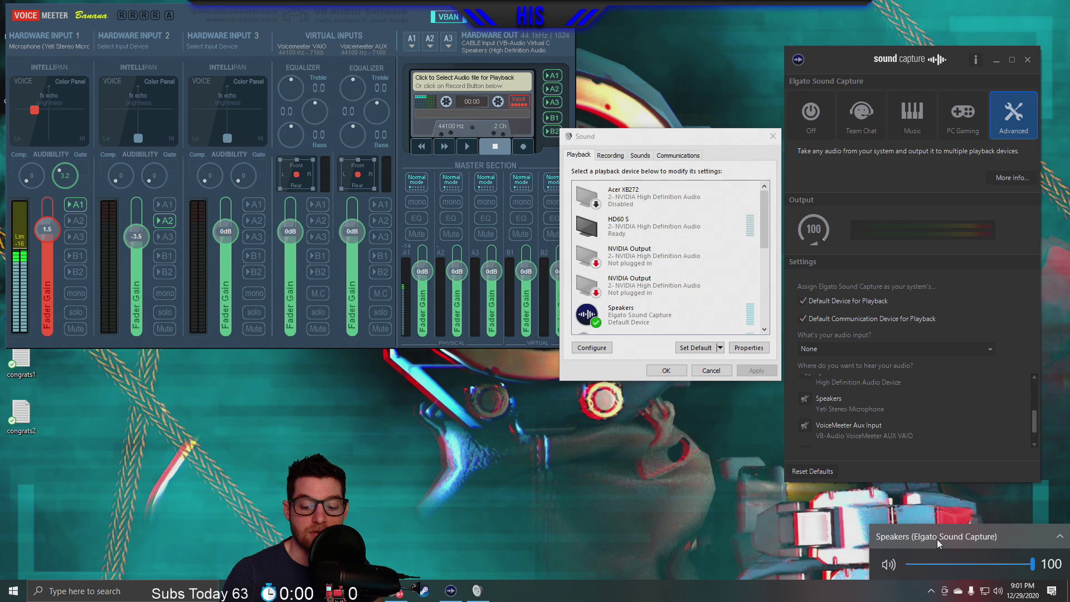
pyautogui.click(951, 538)
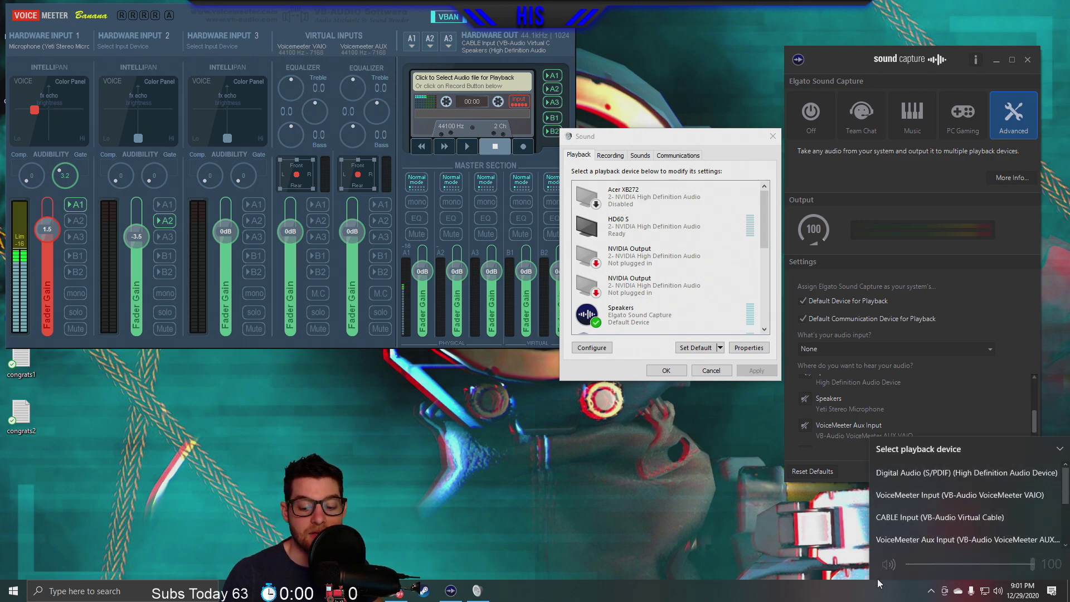
pyautogui.click(822, 340)
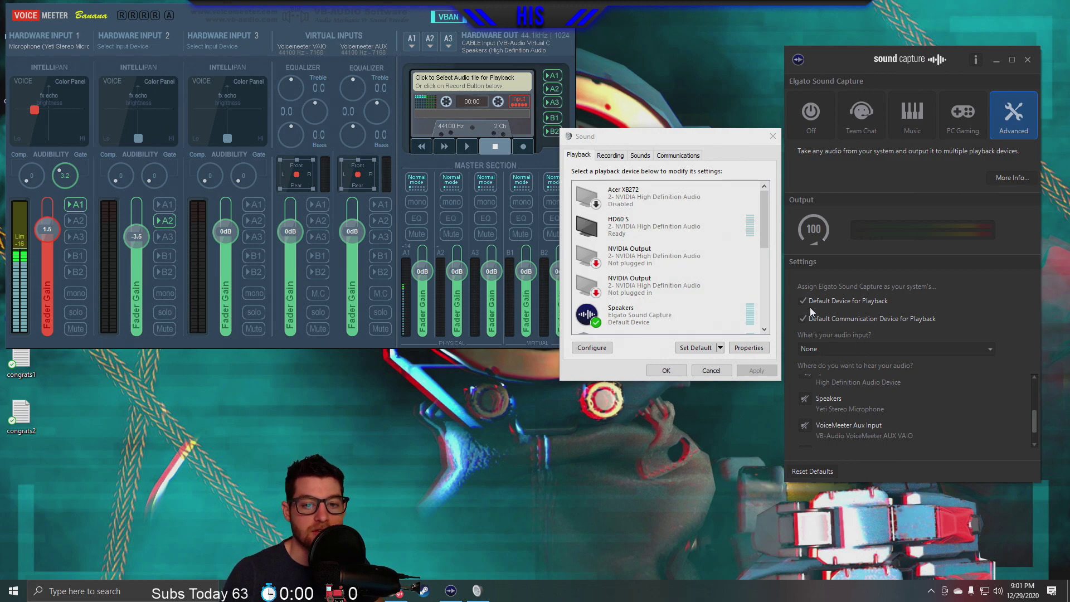
# - Reposition the Sound Capture, Sound and VoiceMeeter Banana windows so all three are fully visible side by side
pyautogui.moveTo(960, 54); pyautogui.dragTo(969, 39)
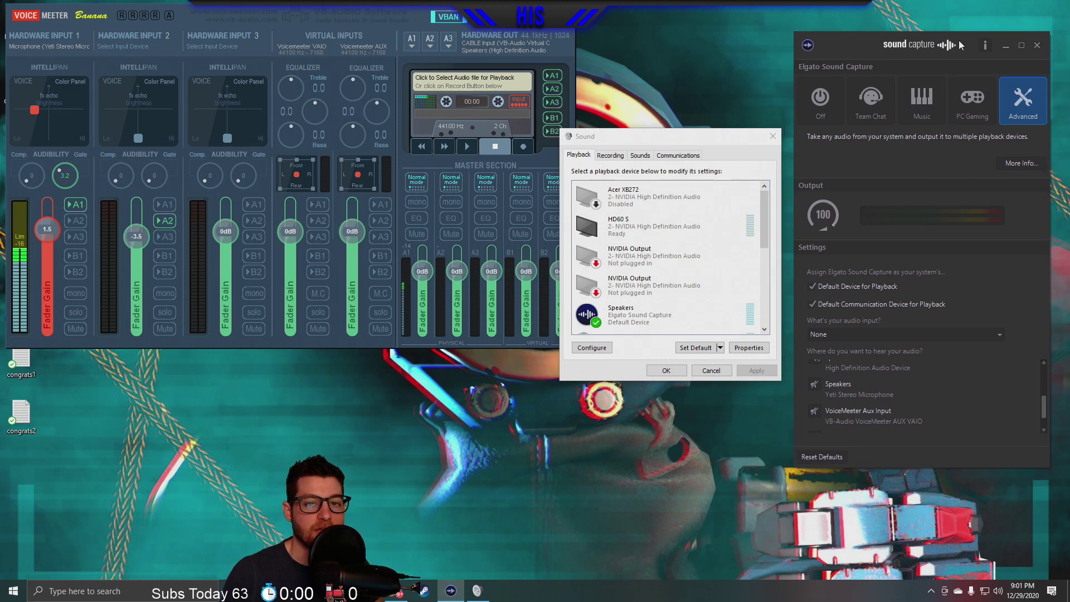
pyautogui.moveTo(708, 137); pyautogui.dragTo(720, 109)
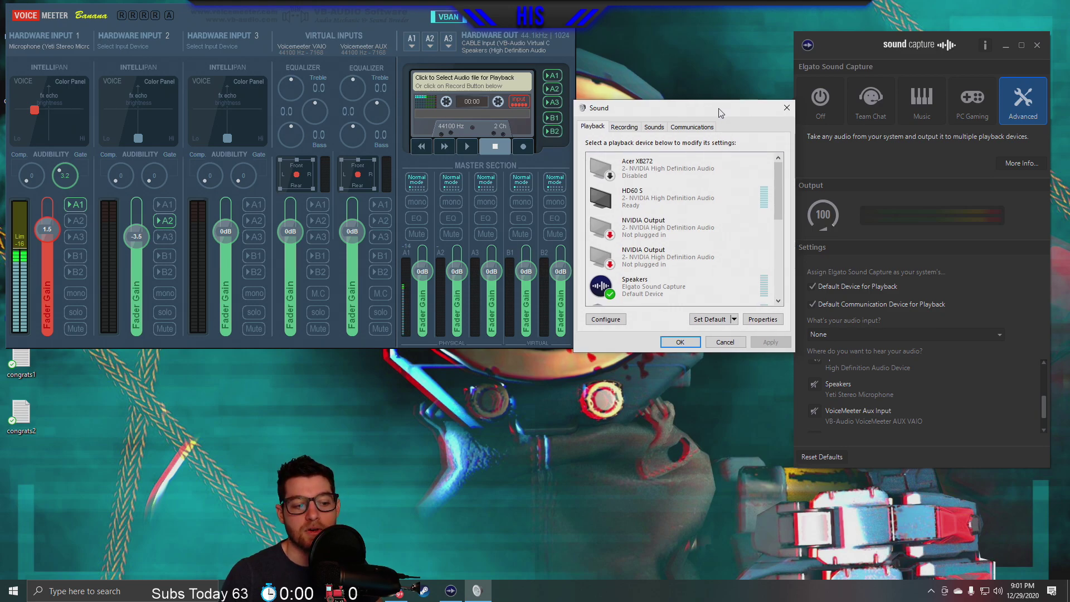
pyautogui.moveTo(414, 13); pyautogui.dragTo(413, 11)
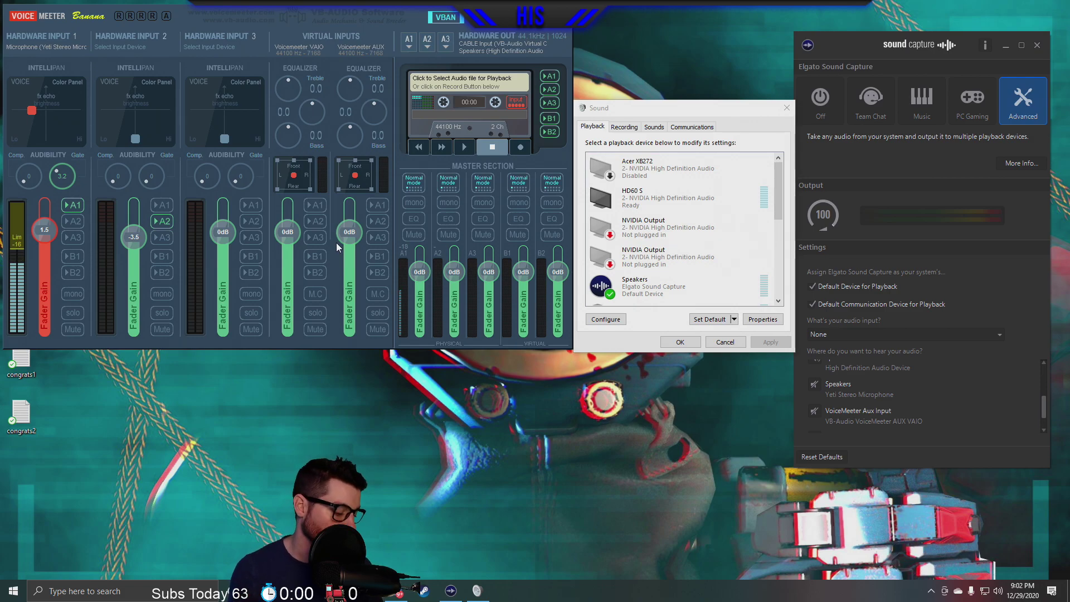
pyautogui.moveTo(677, 112); pyautogui.dragTo(673, 108)
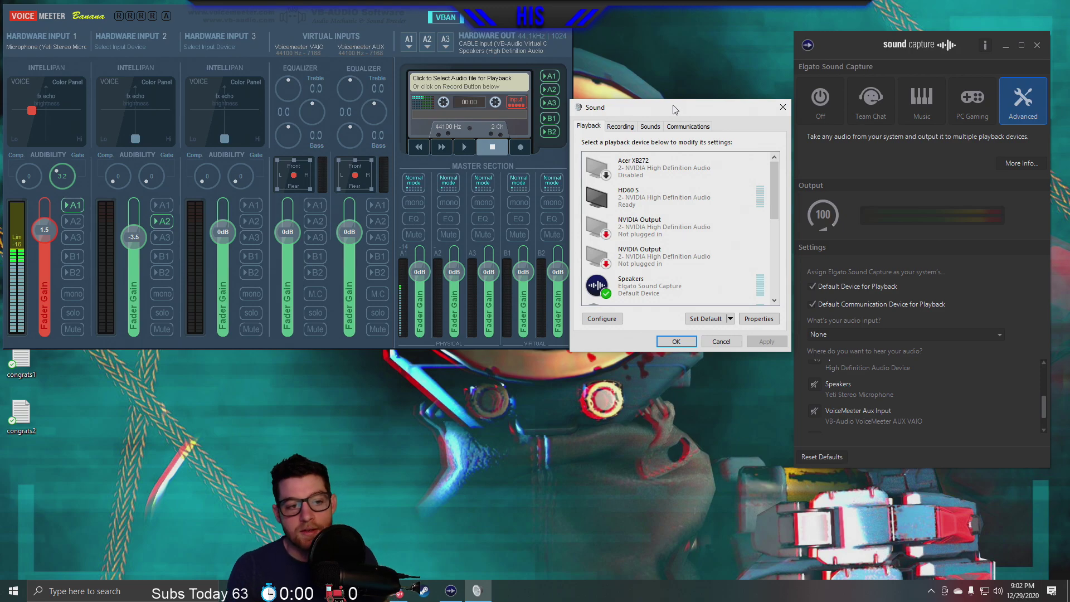